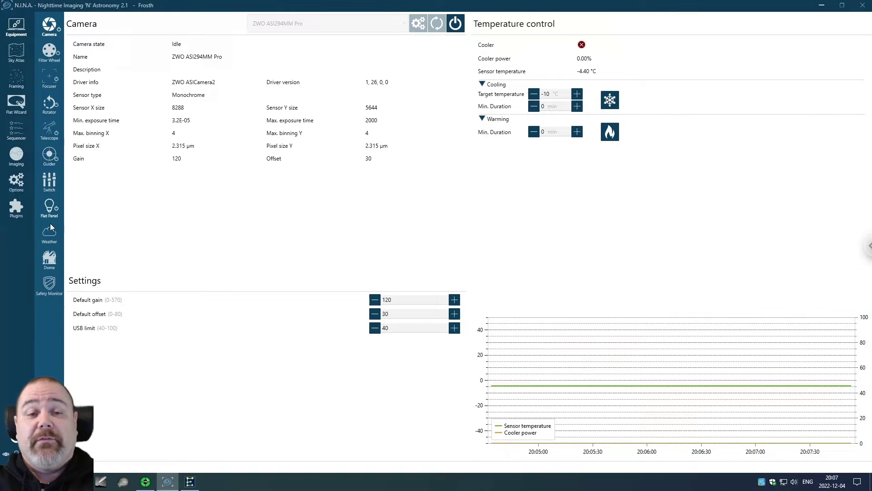
Open the Sky Atlas, collapse the apparent magnitude filter, and search for the object "m 31"
left_click(18, 60)
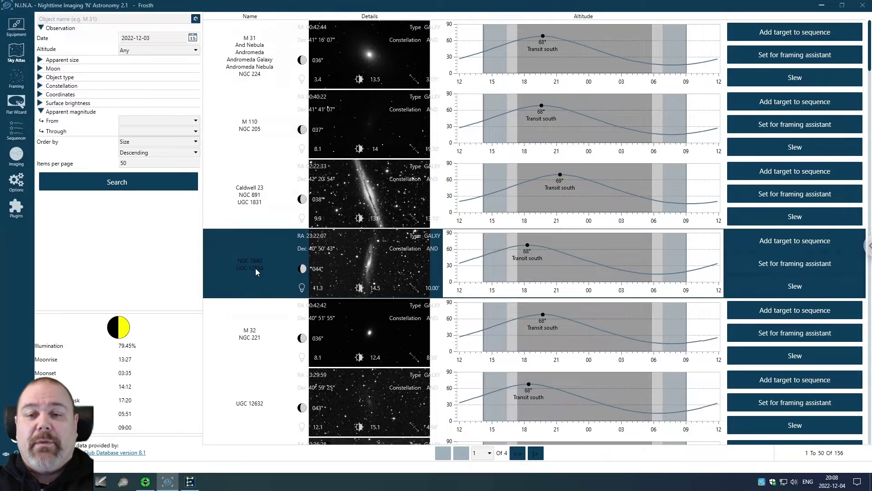
left_click(42, 111)
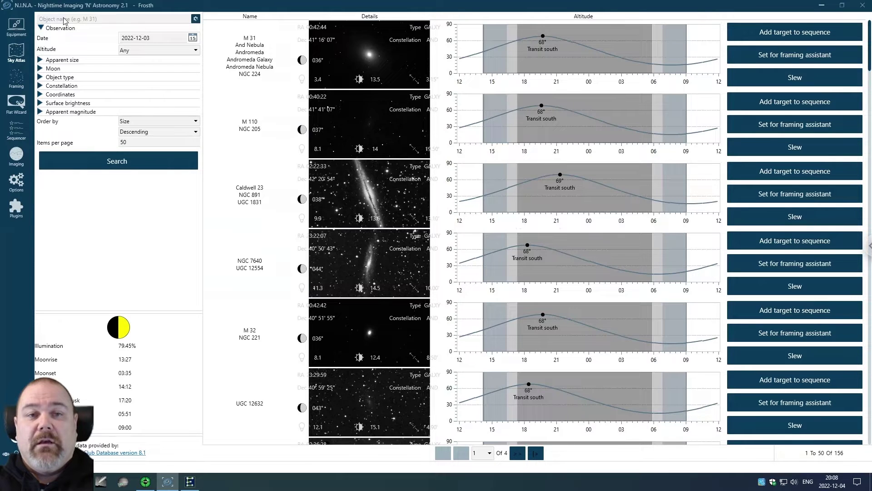
left_click(64, 20)
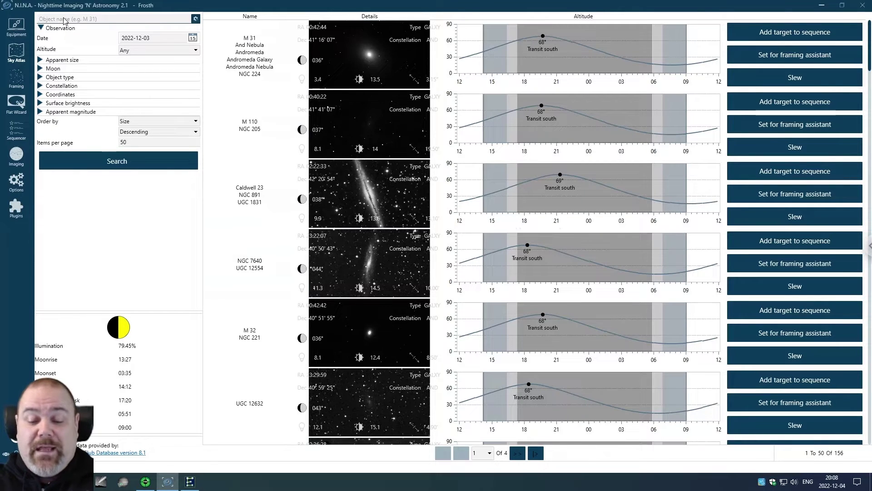
type("m 31")
key("Return")
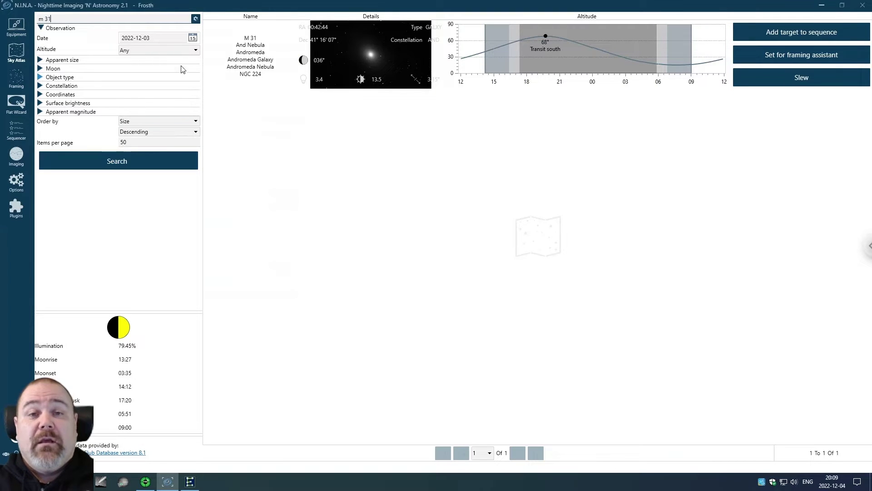
Set the observation date to 2022-10-12 to check M 31's altitude curve for that night
left_click(192, 39)
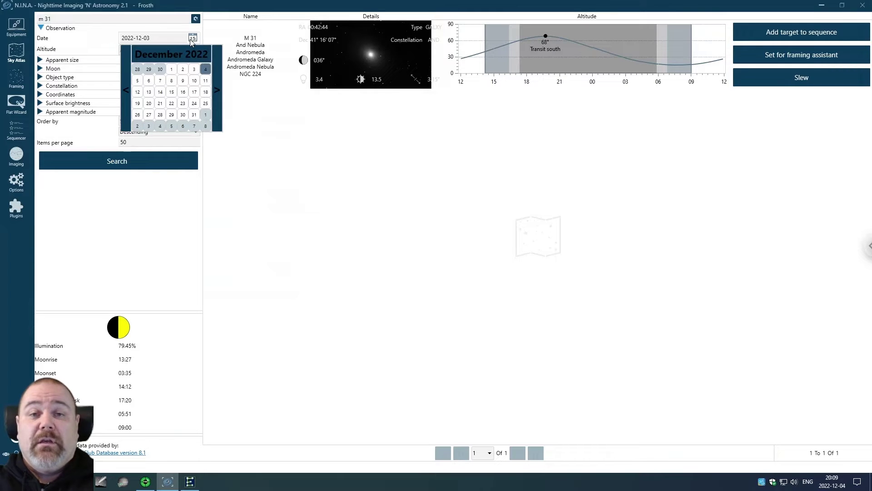
left_click(126, 90)
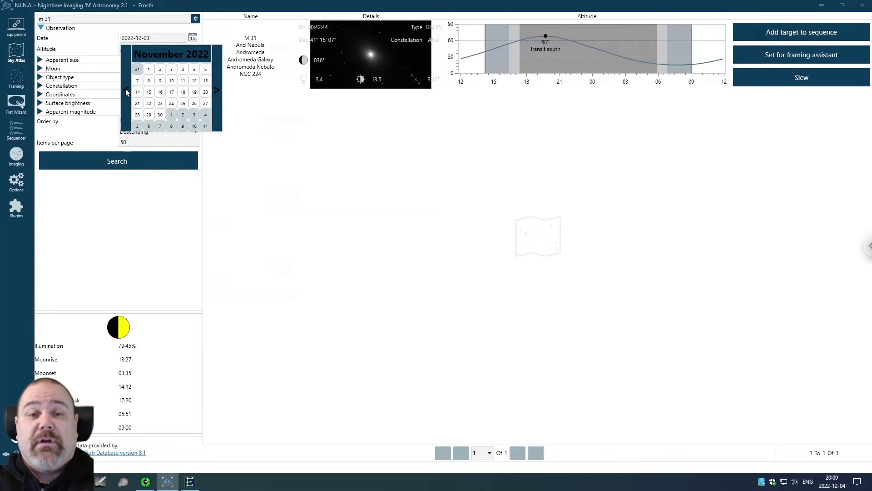
left_click(126, 91)
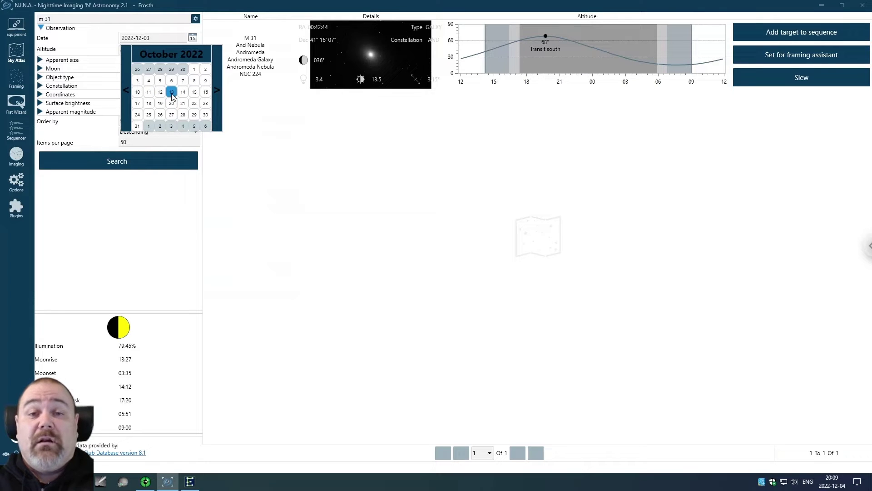
left_click(160, 92)
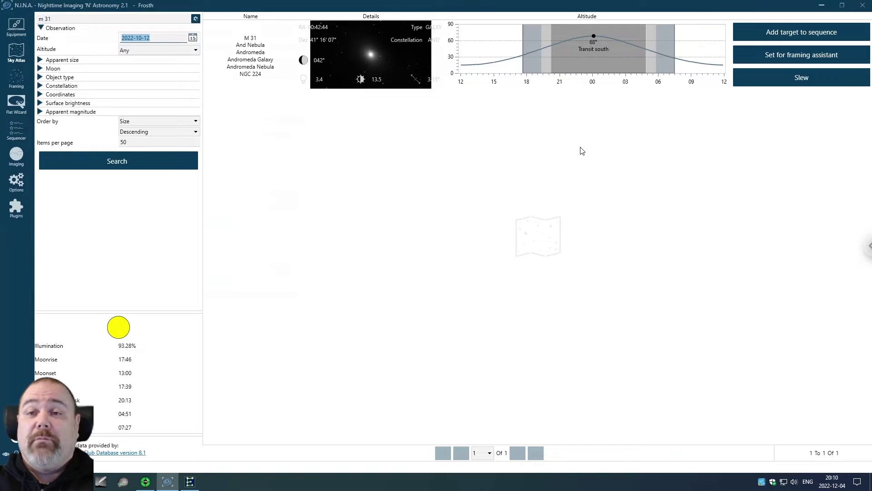
Change the observation date to 2023-02-15 to compare M 31's altitude curve in winter
left_click(193, 38)
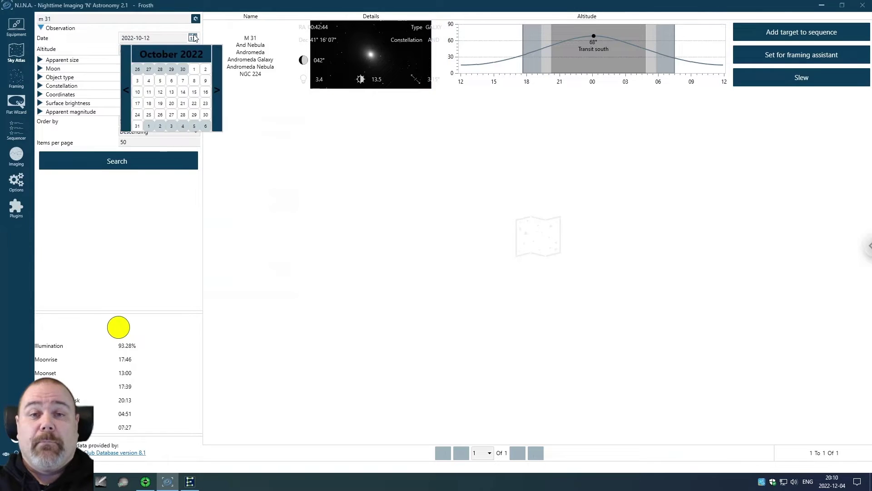
left_click(217, 90)
left_click(217, 89)
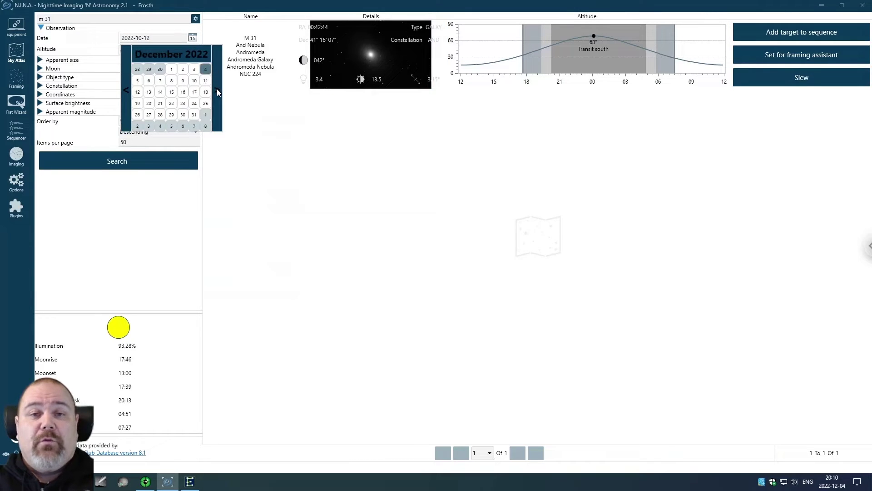
left_click(217, 90)
left_click(217, 90)
left_click(172, 92)
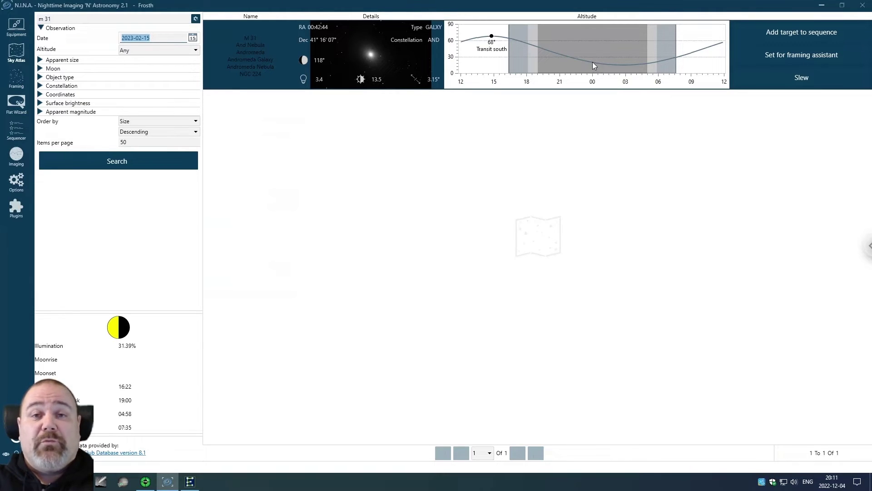
Set the observation date back to 2022-12-03
left_click(193, 37)
left_click(124, 93)
left_click(123, 92)
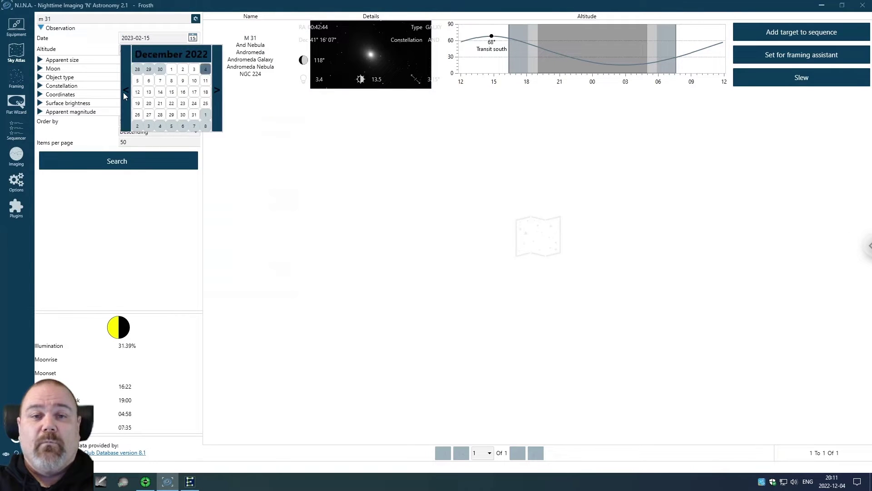
left_click(194, 69)
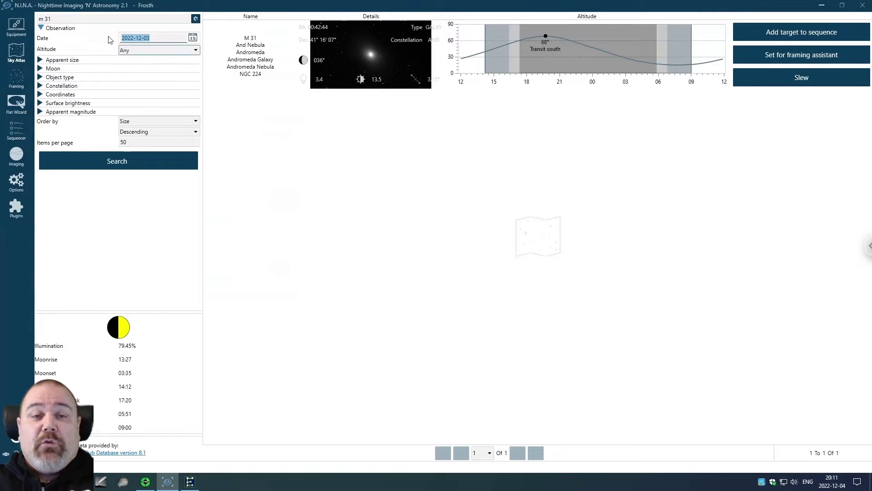
Clear the object name, search for objects with an apparent size from 10 arcmin, and browse the results
left_click(97, 19)
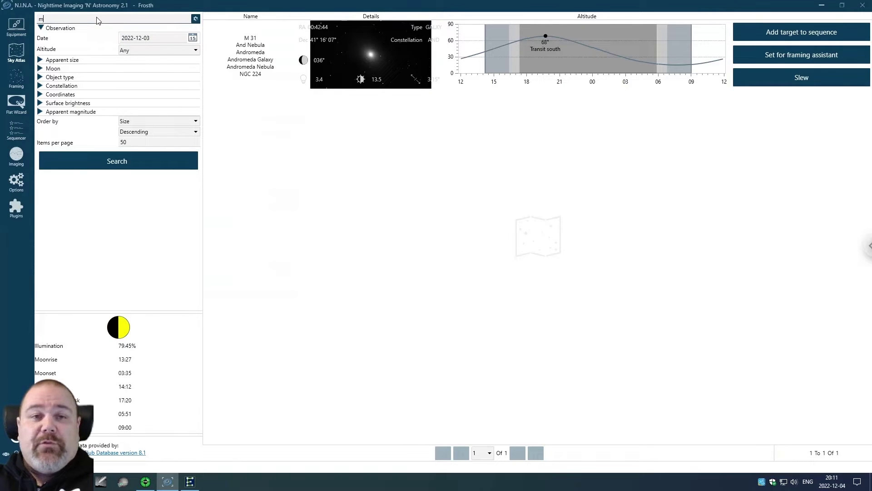
key("BackSpace")
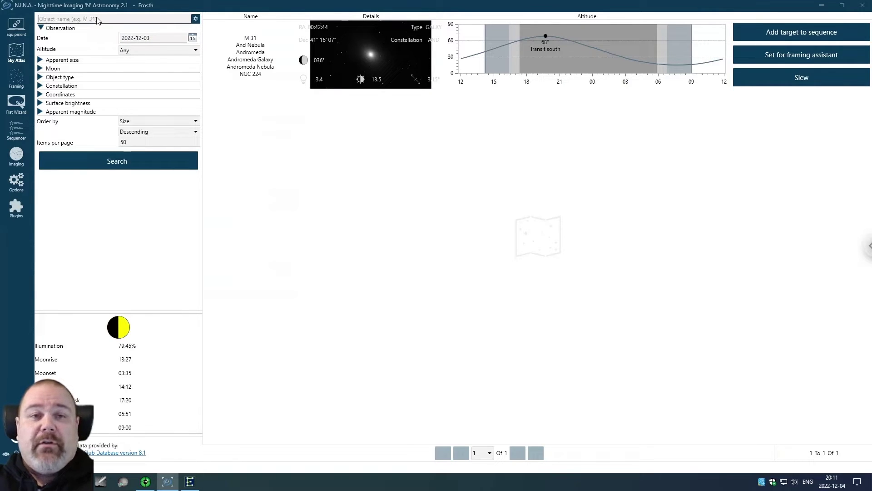
left_click(41, 60)
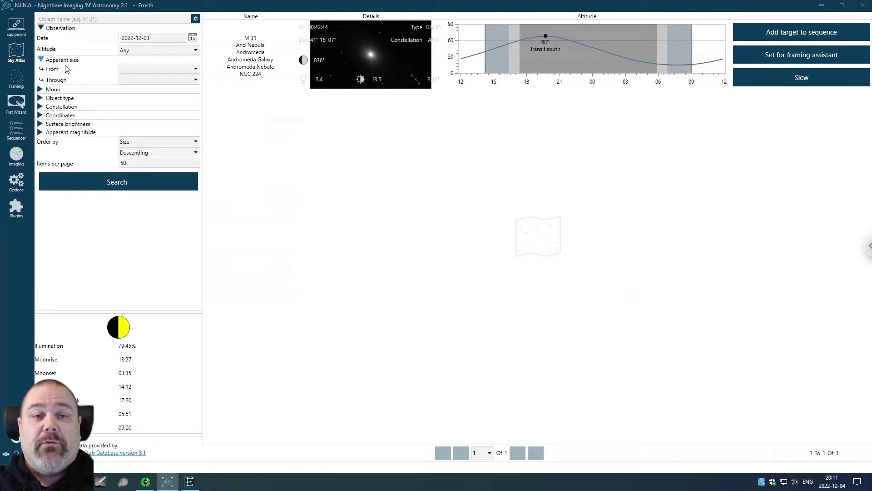
left_click(196, 71)
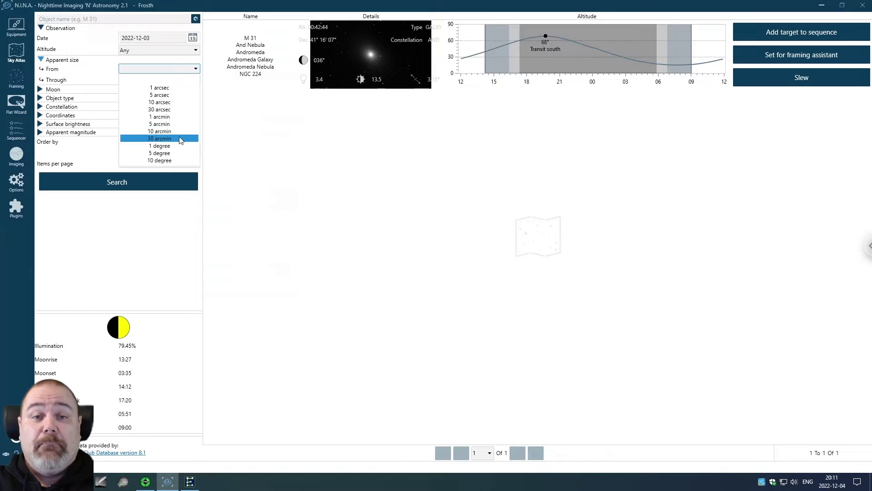
left_click(179, 131)
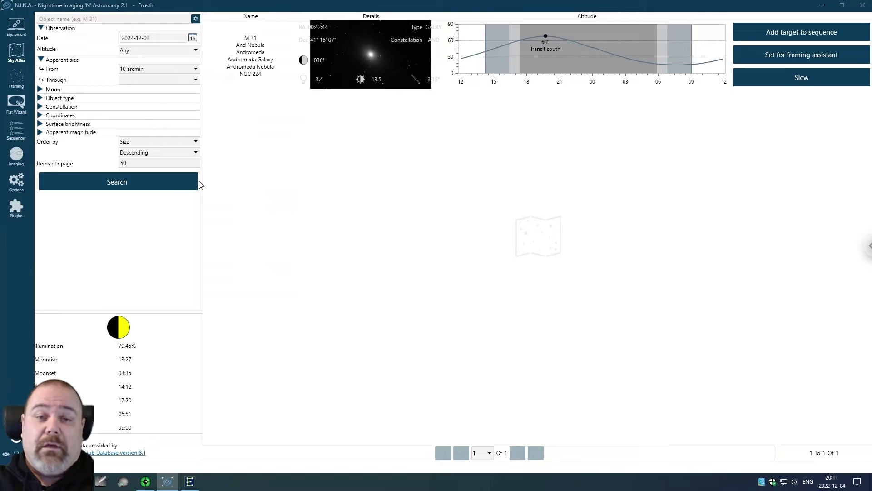
left_click(159, 181)
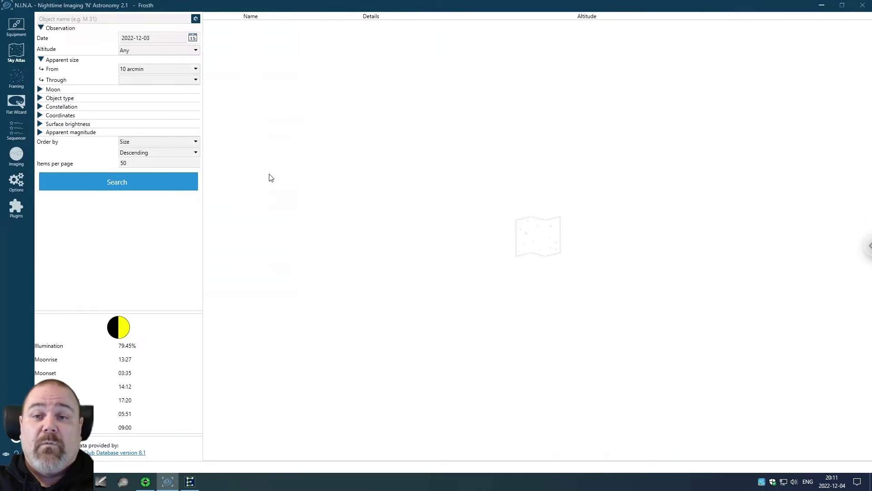
scroll(473, 186, "down", 15)
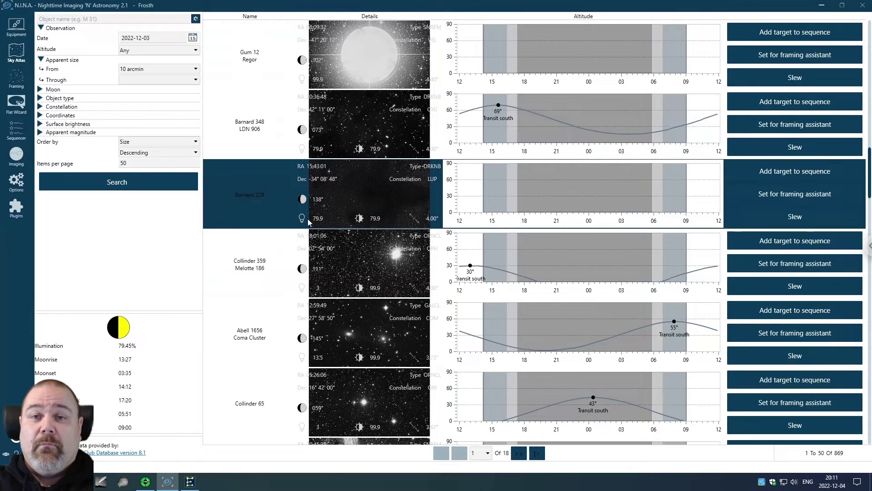
scroll(276, 225, "down", 10)
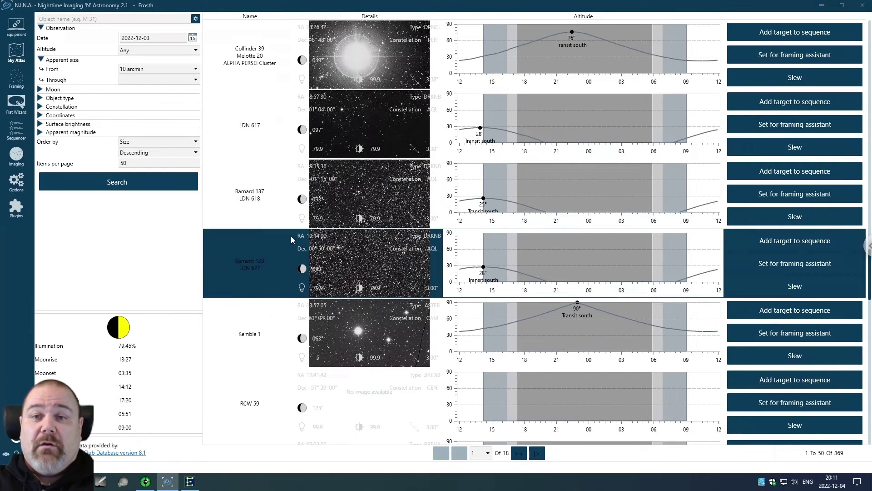
scroll(285, 242, "down", 3)
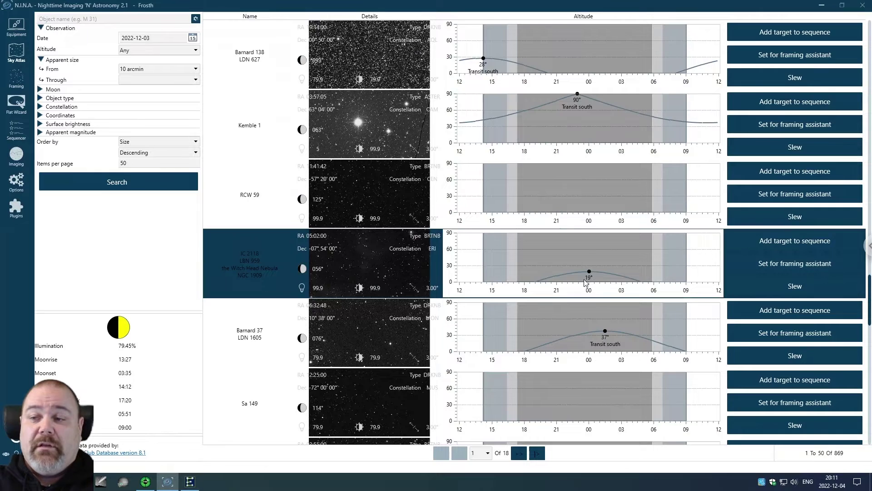
scroll(376, 305, "down", 3)
scroll(268, 312, "down", 5)
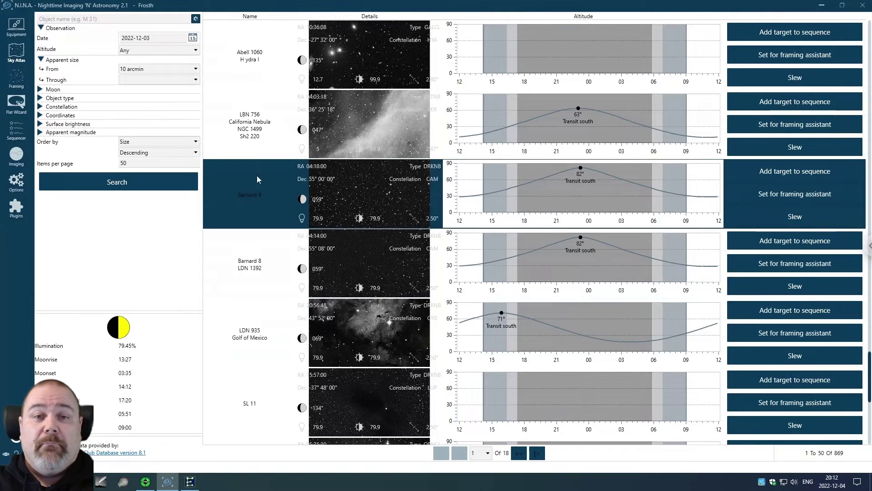
Remove the apparent size limit, search with a minimum Moon distance of 80°, and browse the results
left_click(164, 69)
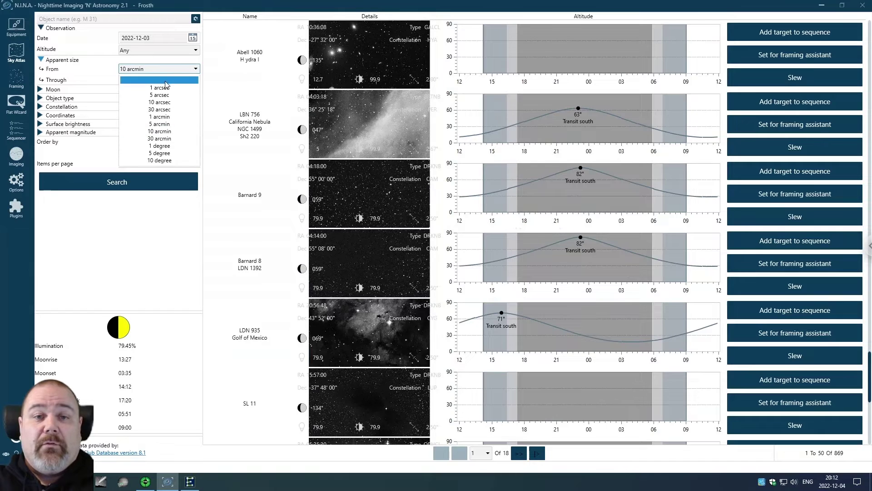
left_click(165, 81)
left_click(41, 89)
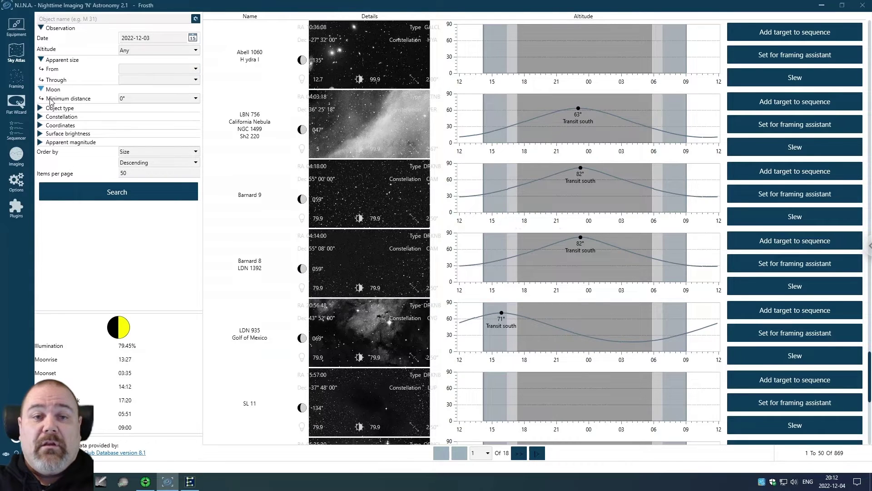
left_click(195, 99)
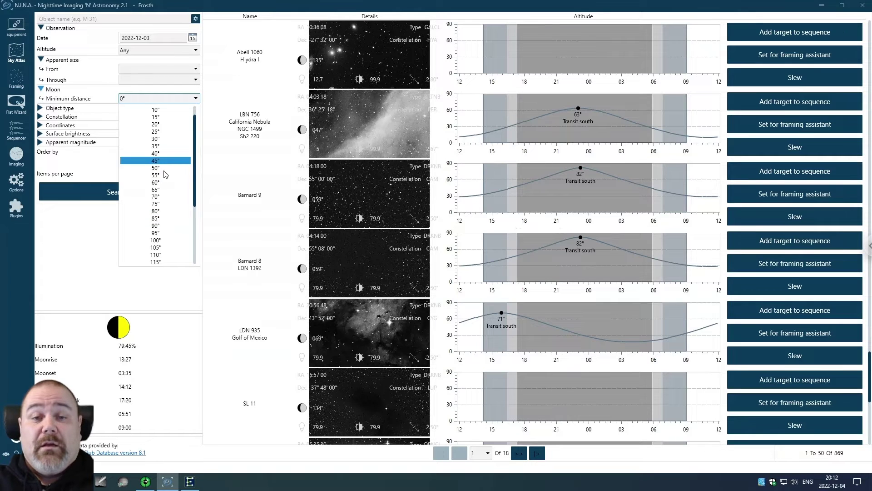
left_click(167, 211)
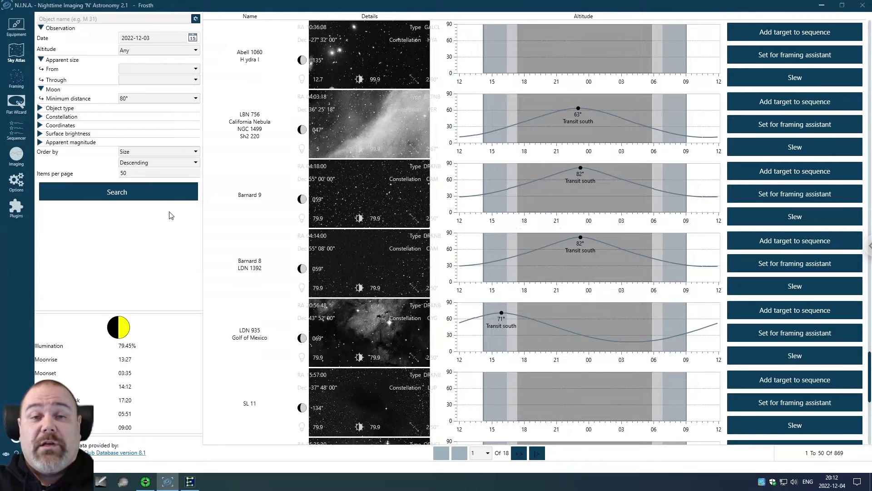
left_click(142, 197)
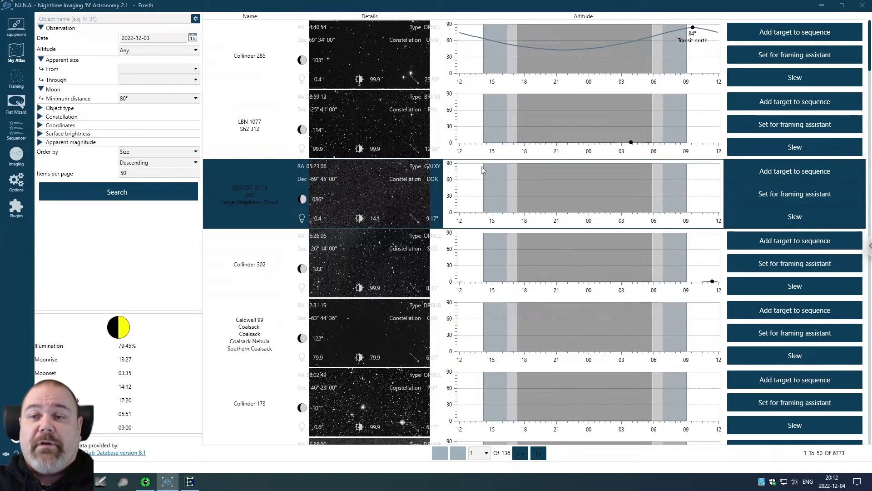
scroll(389, 199, "down", 2)
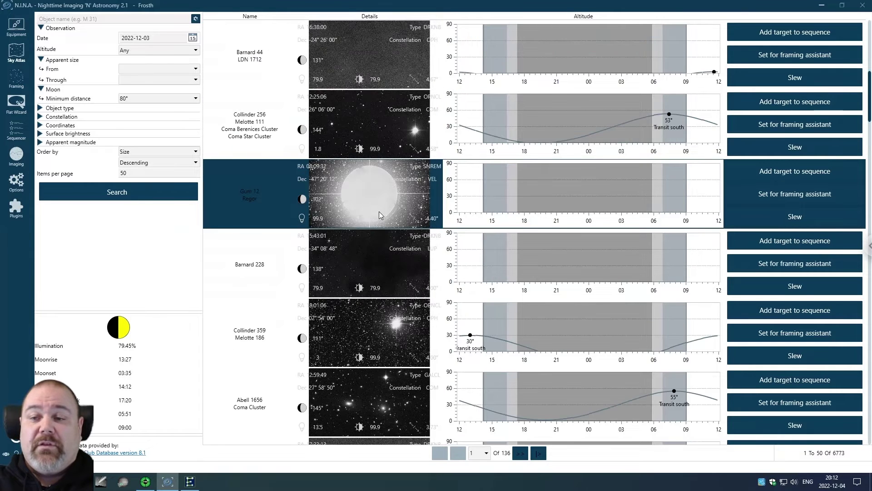
scroll(514, 183, "up", 1)
scroll(556, 137, "down", 1)
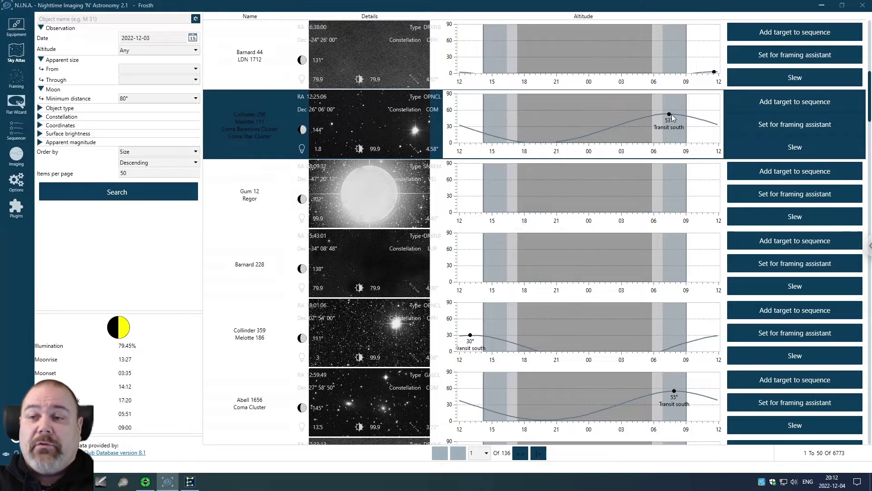
scroll(589, 142, "down", 1)
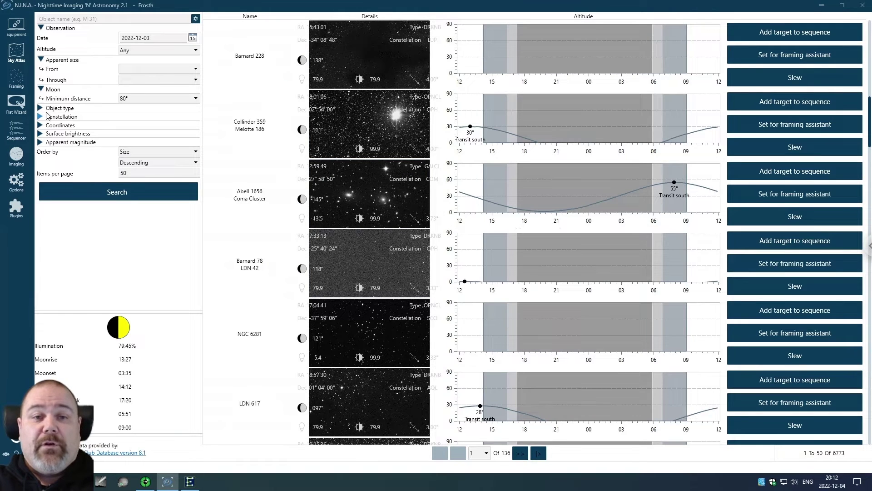
Set the altitude filter to 50° and run the object search again
left_click(195, 50)
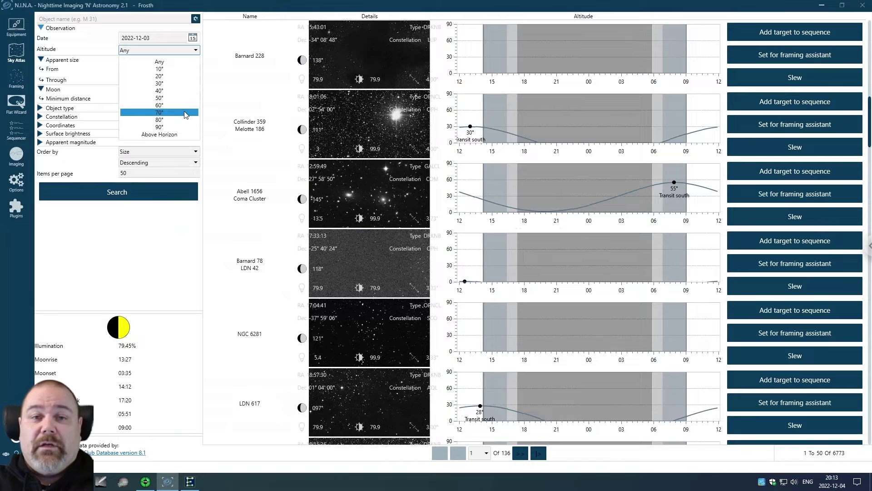
left_click(172, 98)
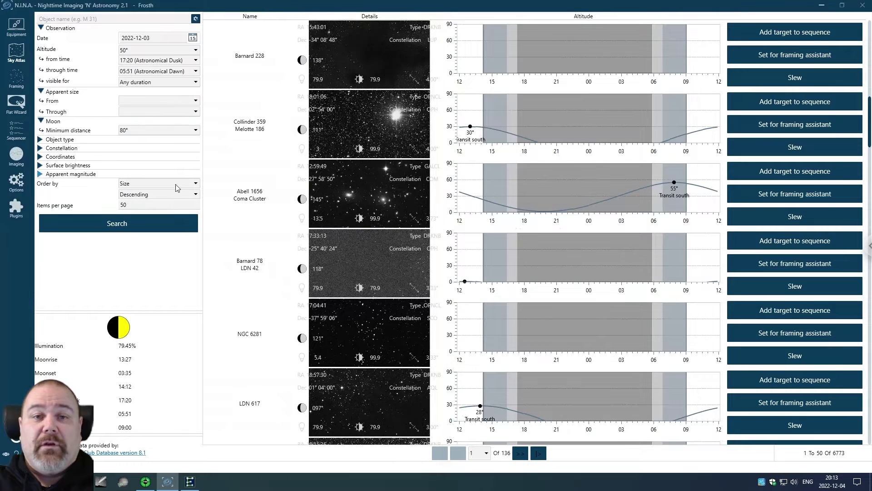
left_click(130, 226)
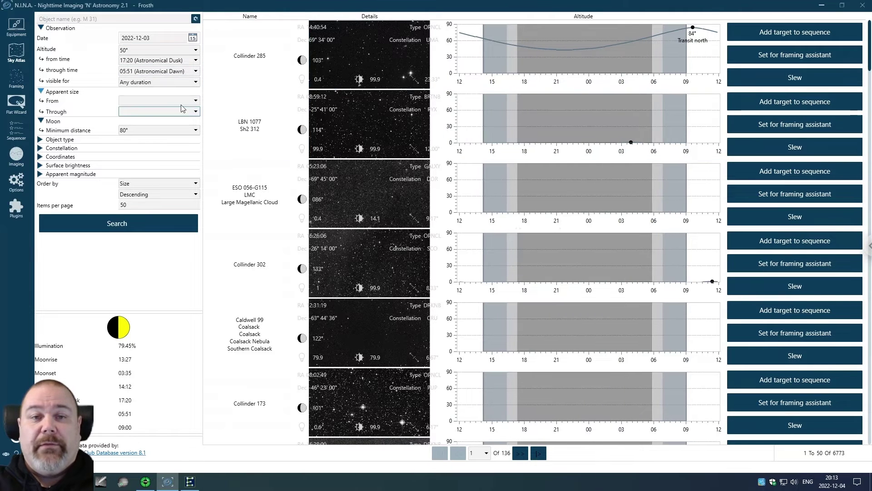
Examine the visibility duration options and browse the altitude charts of the found objects
left_click(194, 83)
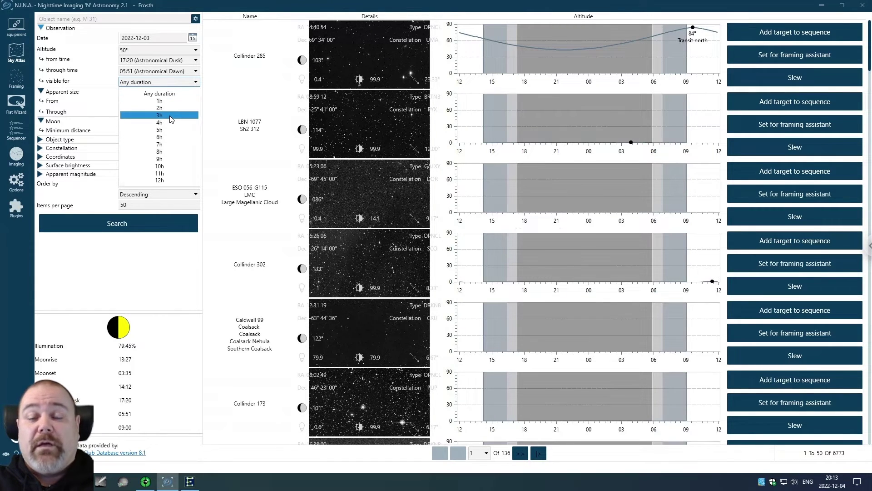
left_click(214, 78)
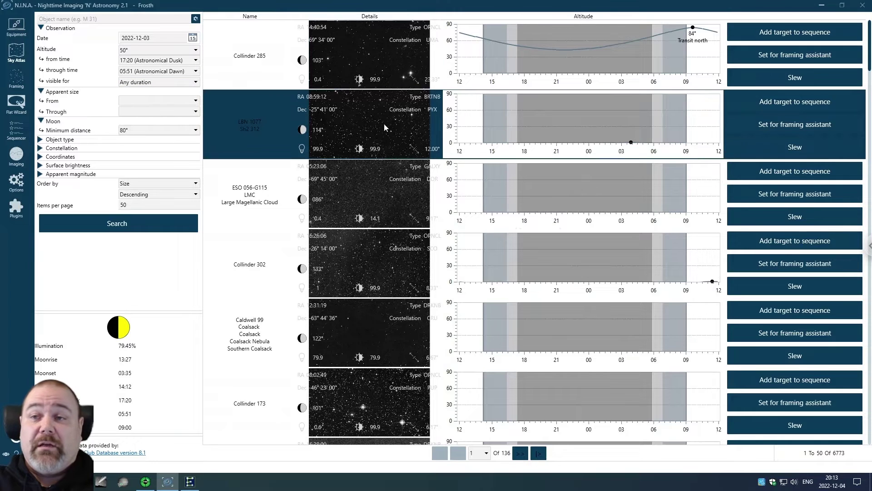
scroll(536, 131, "down", 5)
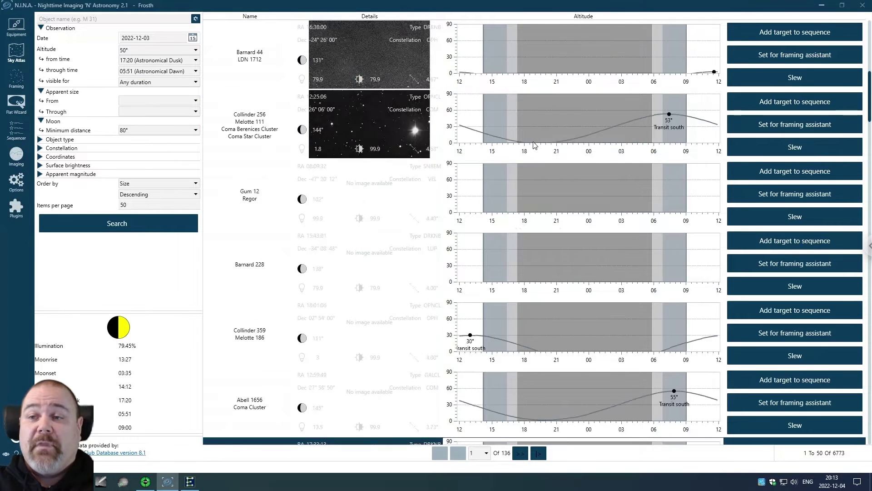
scroll(529, 150, "down", 3)
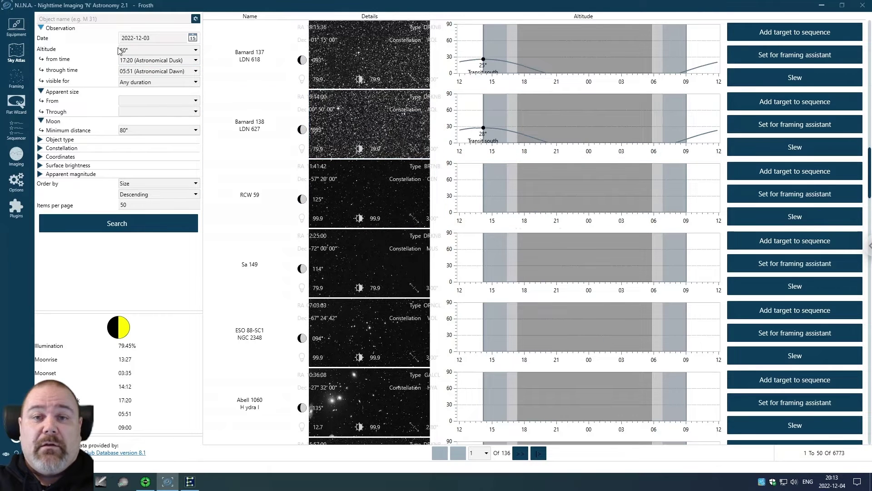
scroll(486, 95, "up", 10)
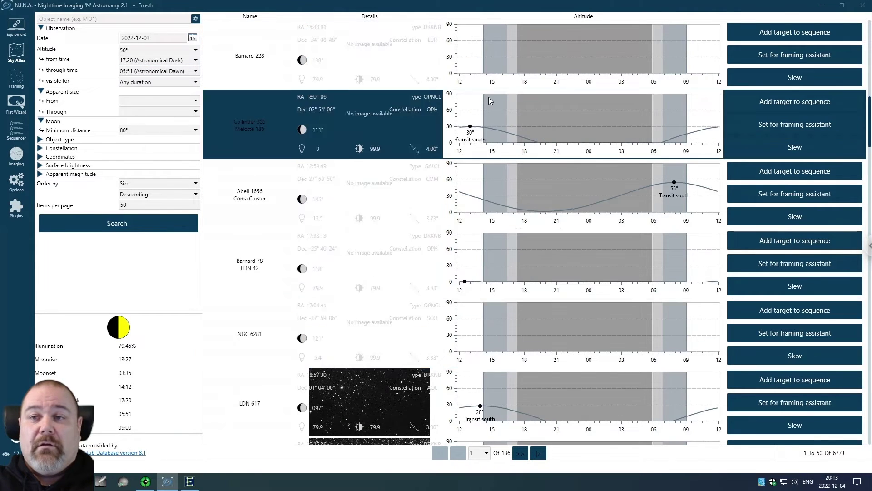
scroll(558, 179, "up", 3)
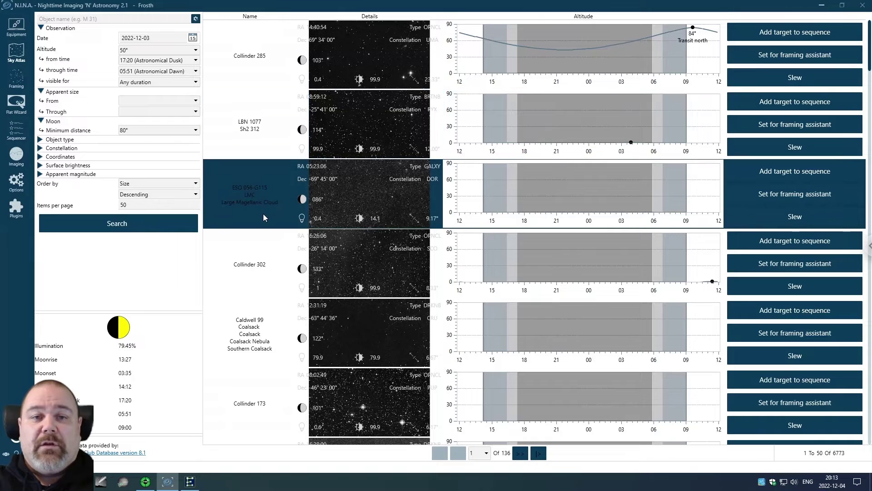
Reset the altitude filter to Any and the minimum Moon distance to 0°, and collapse the apparent size and Moon filters
left_click(196, 50)
left_click(168, 65)
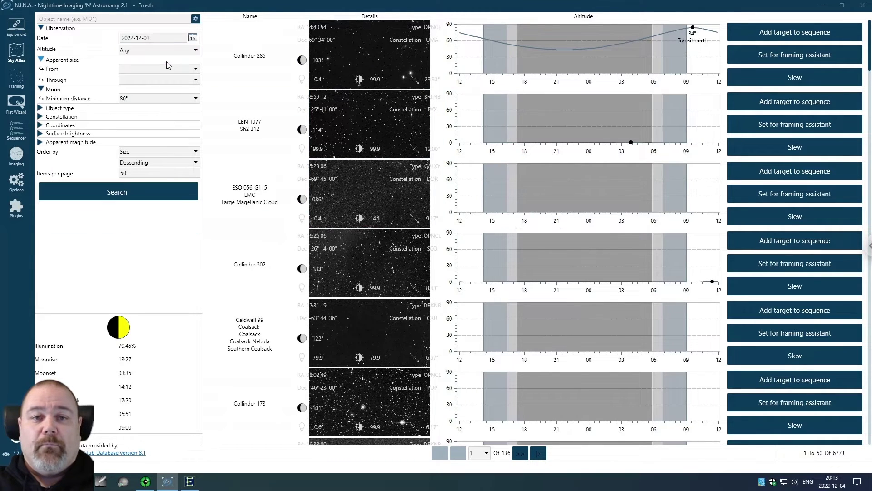
left_click(184, 98)
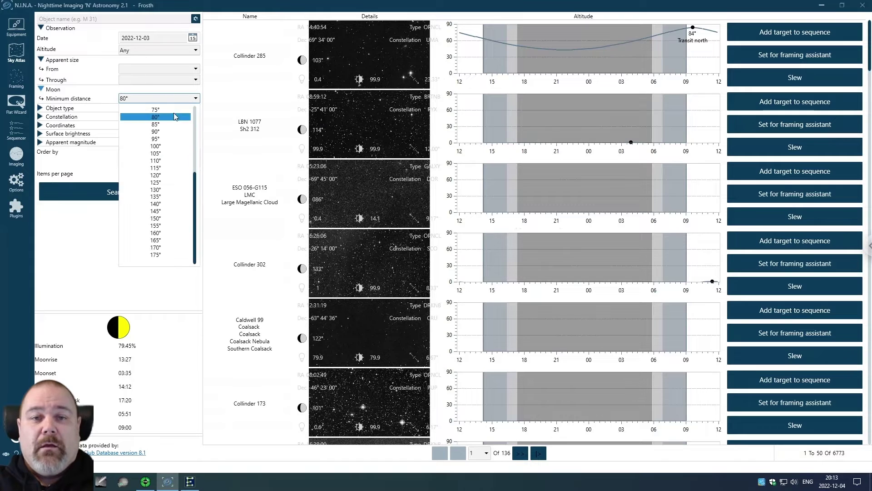
scroll(183, 124, "up", 5)
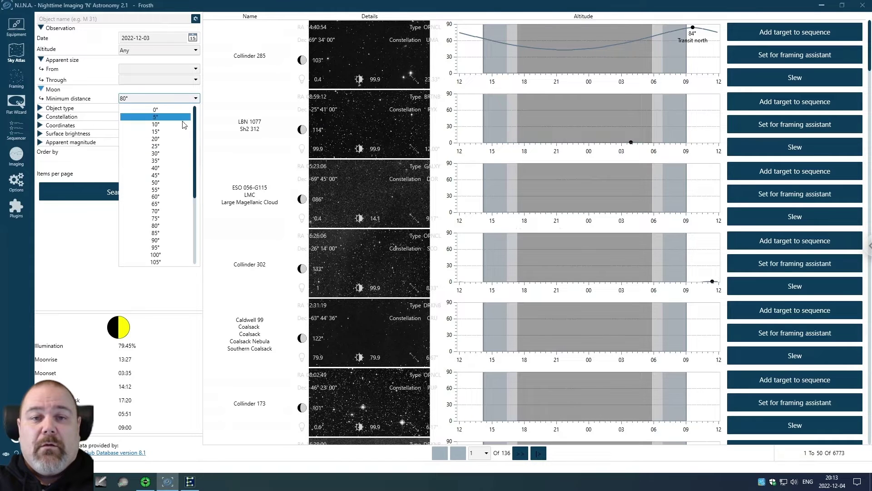
left_click(161, 110)
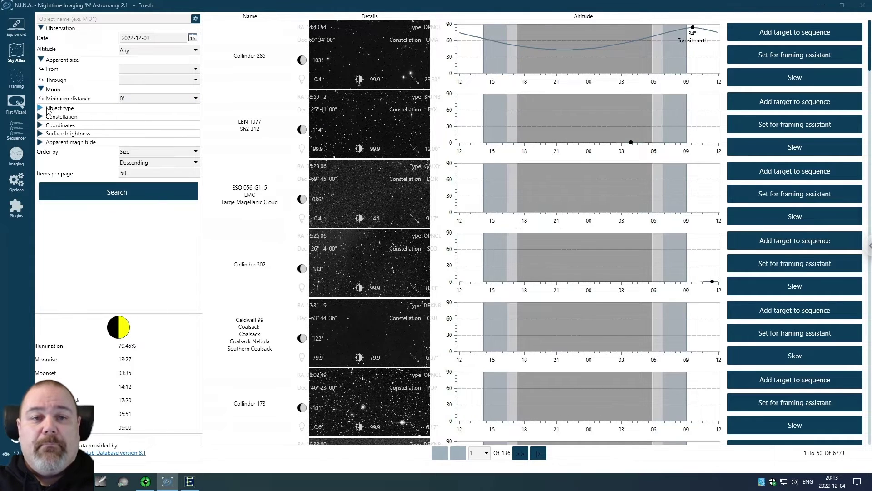
left_click(41, 61)
left_click(40, 69)
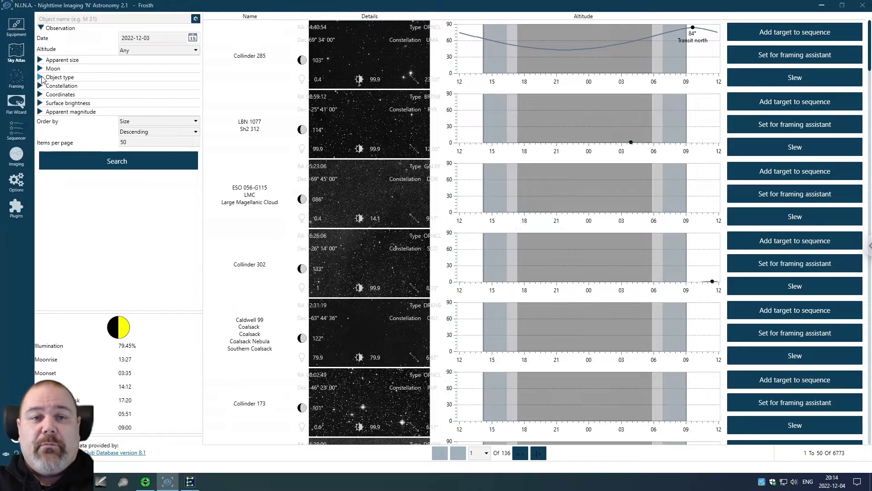
Restrict the object type to Galaxy, run the search, and browse the results
left_click(41, 78)
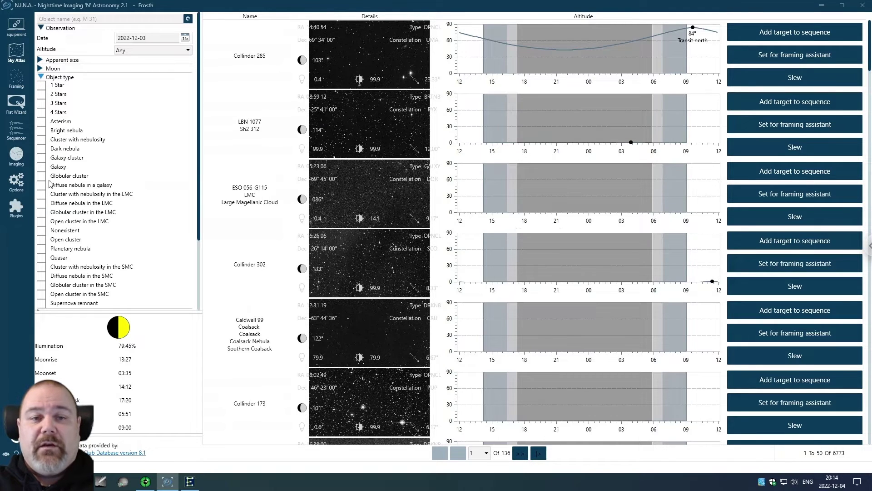
left_click(42, 167)
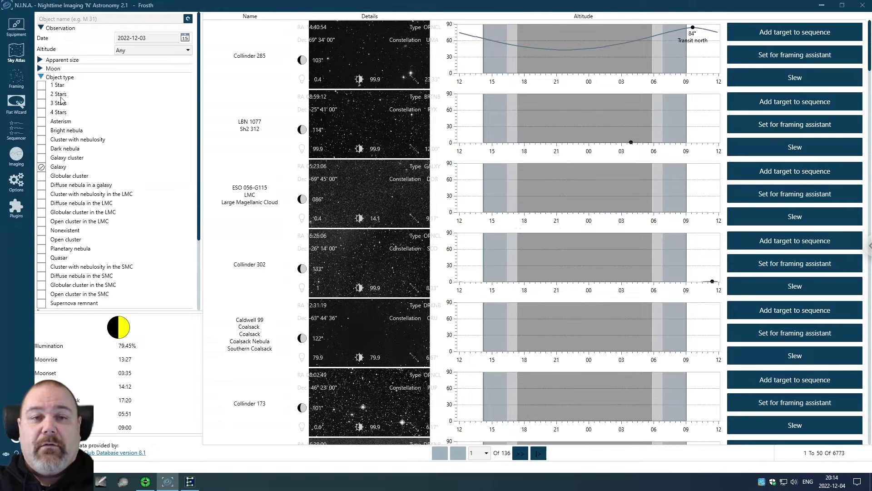
left_click(41, 78)
left_click(149, 168)
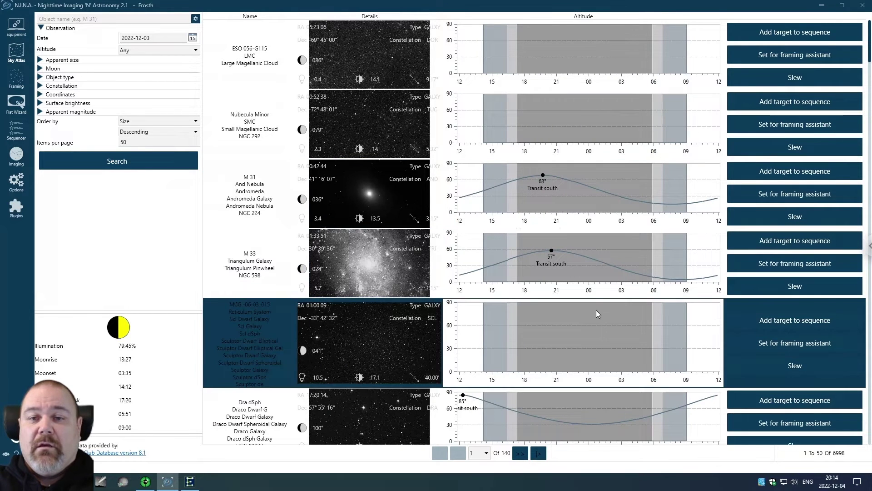
scroll(551, 203, "down", 1)
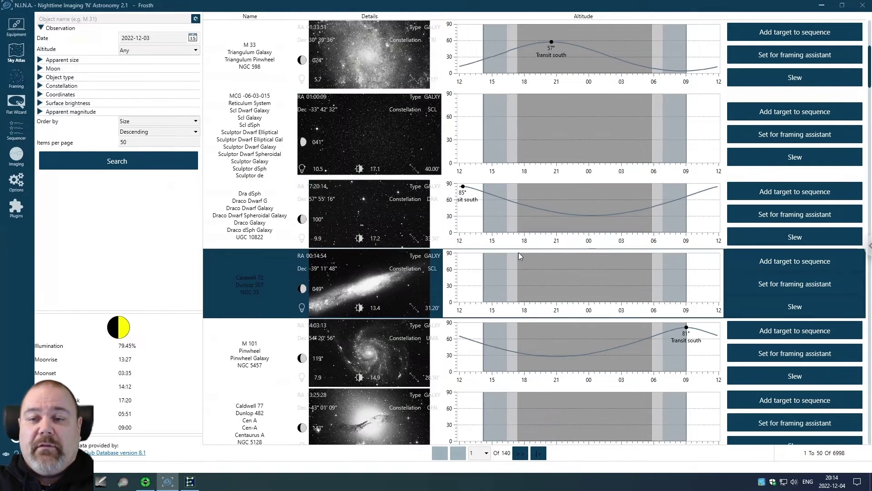
scroll(522, 271, "down", 1)
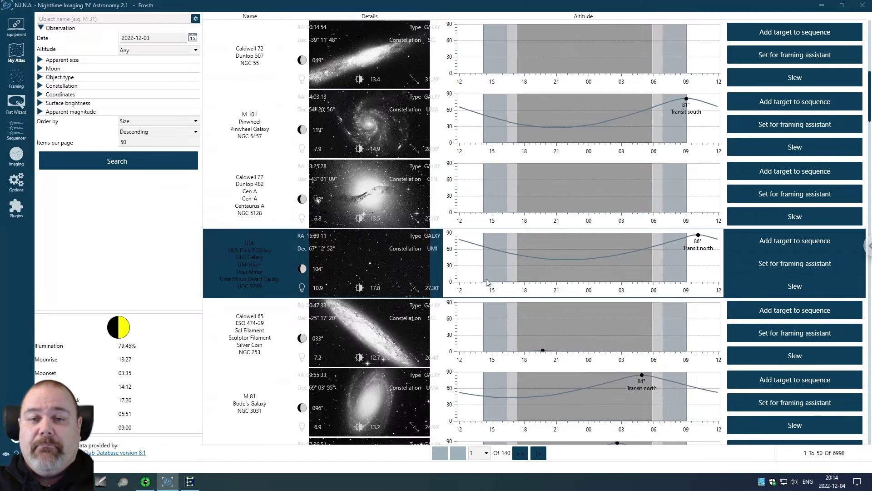
Remove the Galaxy object type filter and collapse the object type list
left_click(40, 78)
left_click(41, 167)
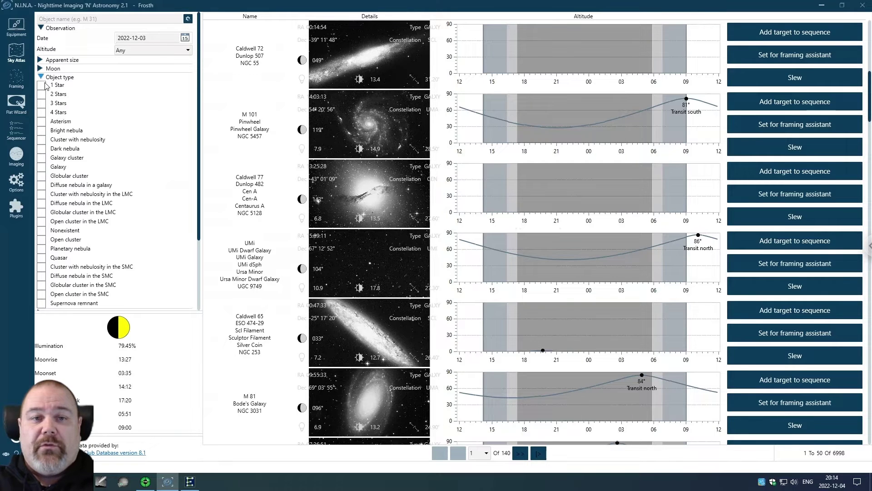
left_click(41, 78)
Set the constellation filter to Andromeda and run the object search
left_click(41, 86)
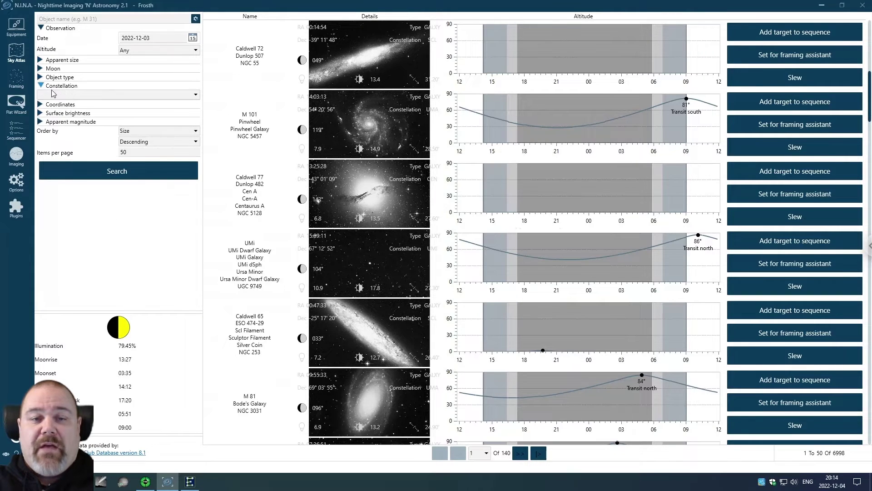
left_click(175, 97)
left_click(63, 119)
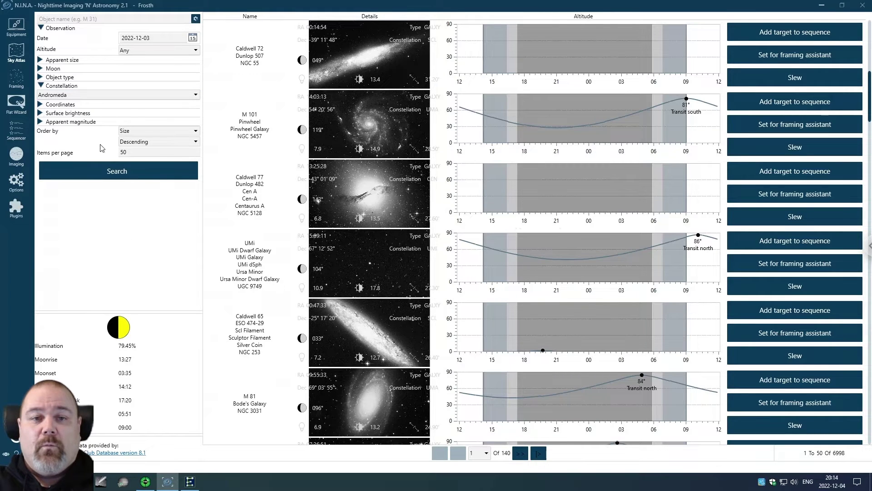
left_click(118, 172)
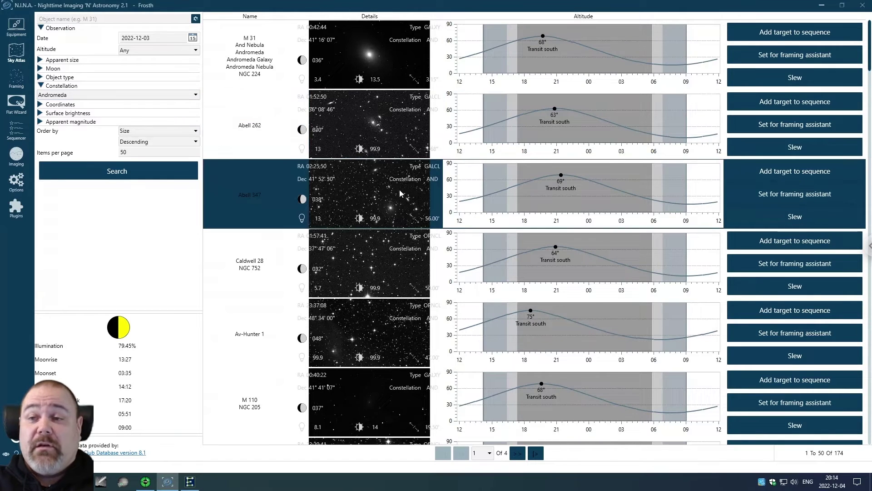
Browse the Andromeda results through to the end of the page and return to the first entry
scroll(403, 193, "down", 2)
scroll(407, 207, "down", 2)
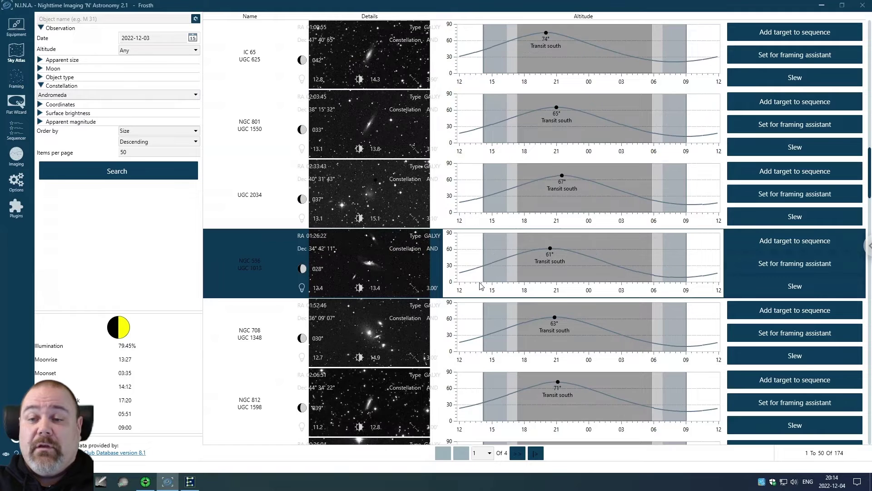
scroll(484, 298, "down", 2)
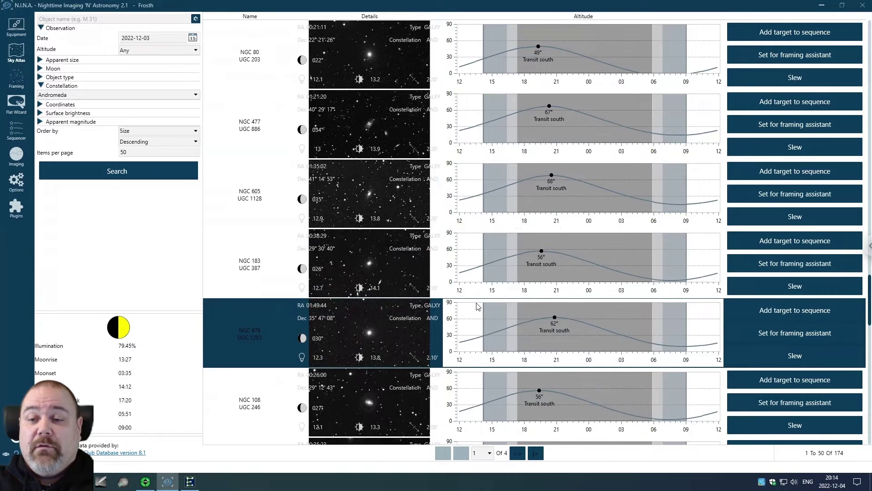
scroll(477, 311, "down", 2)
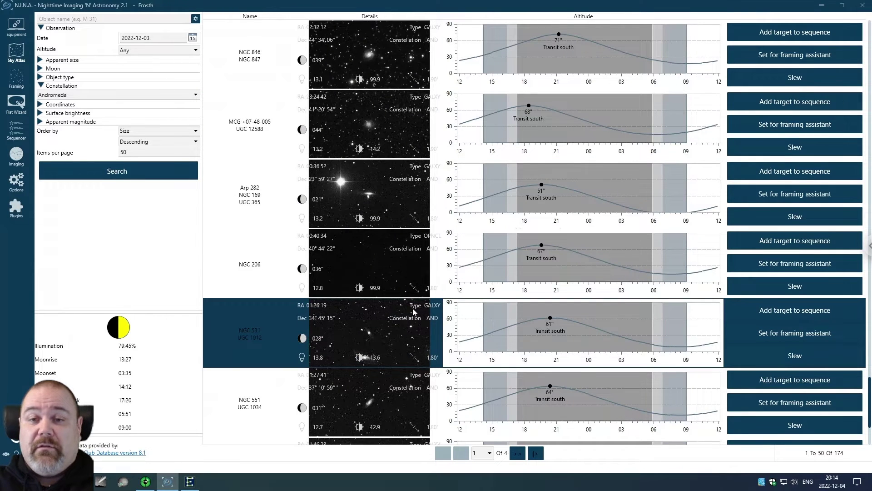
scroll(411, 308, "down", 2)
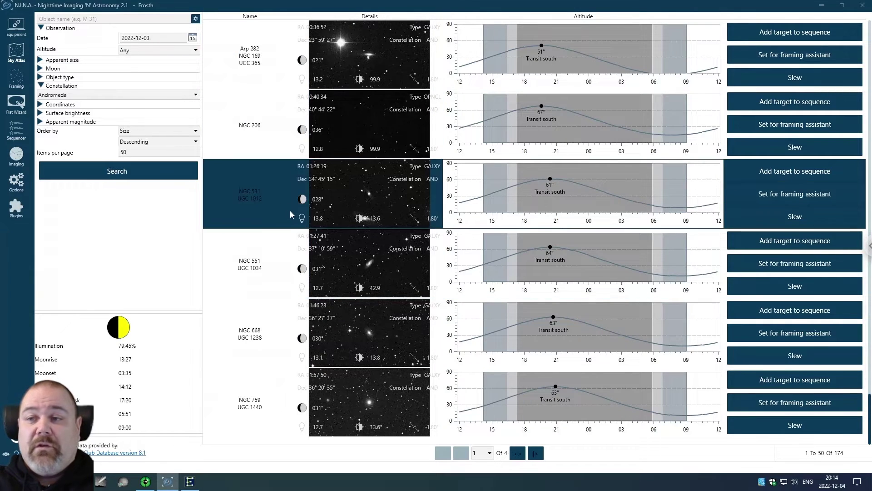
scroll(290, 211, "up", 10)
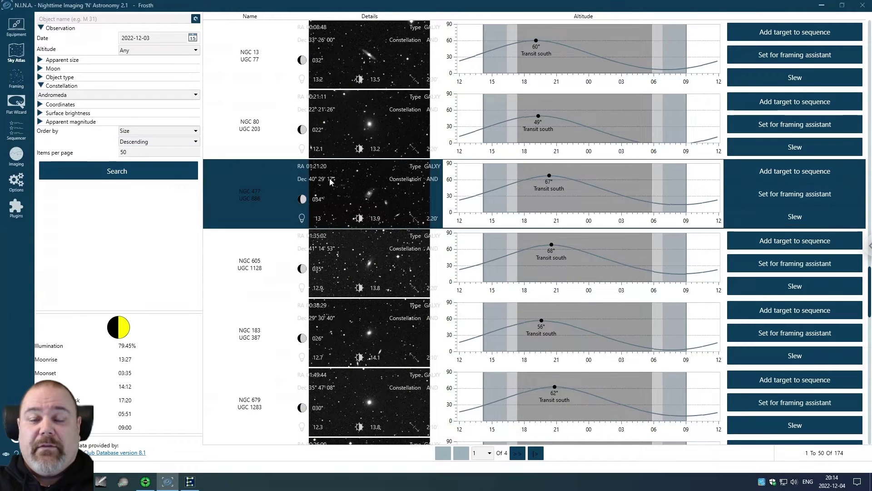
scroll(328, 179, "up", 15)
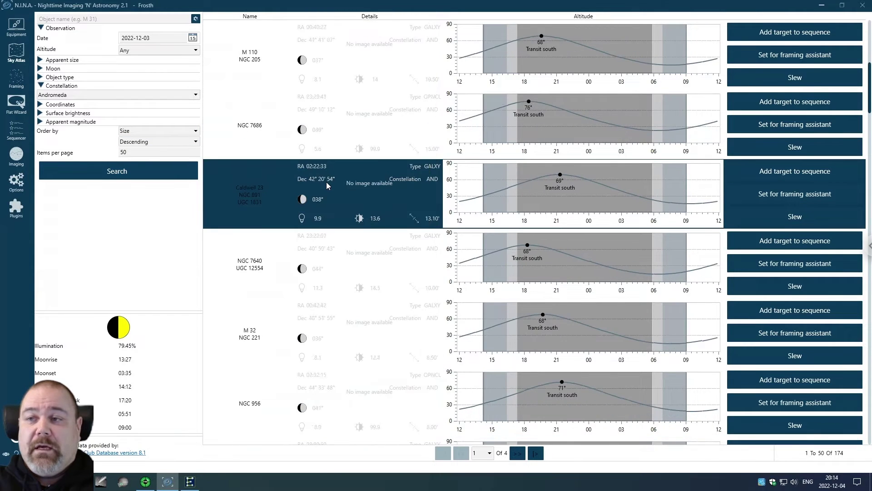
scroll(327, 181, "up", 5)
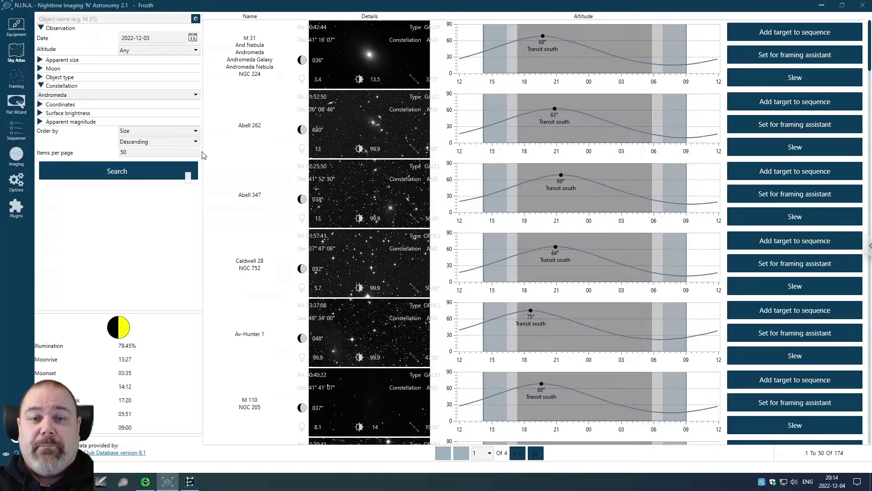
Examine the options for ordering the results and the list of available object types, leaving the filter sections collapsed
left_click(193, 131)
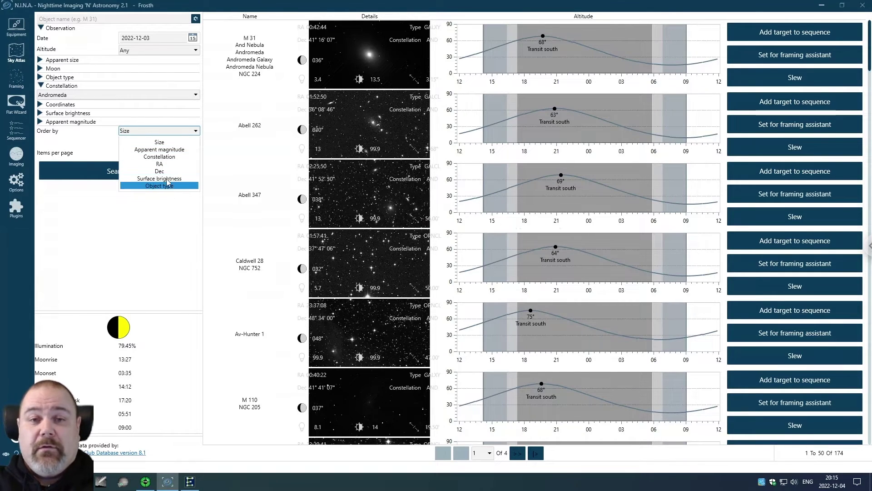
left_click(192, 143)
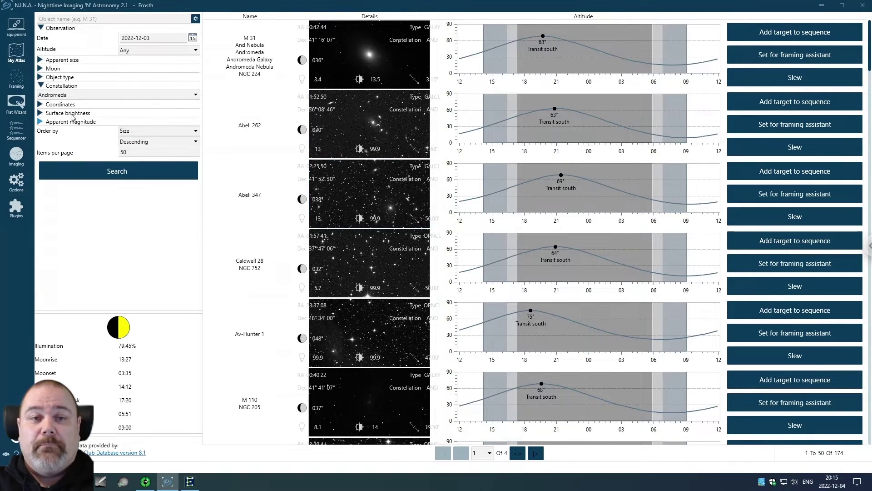
left_click(41, 86)
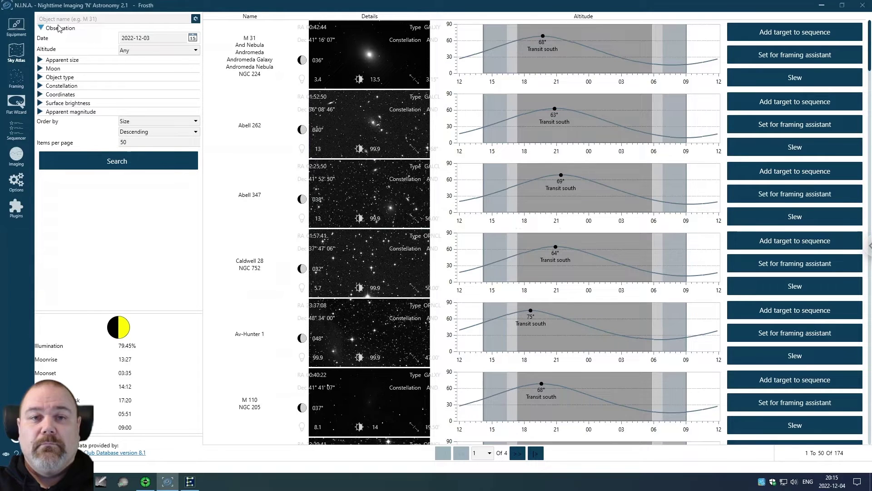
left_click(41, 77)
scroll(48, 173, "down", 3)
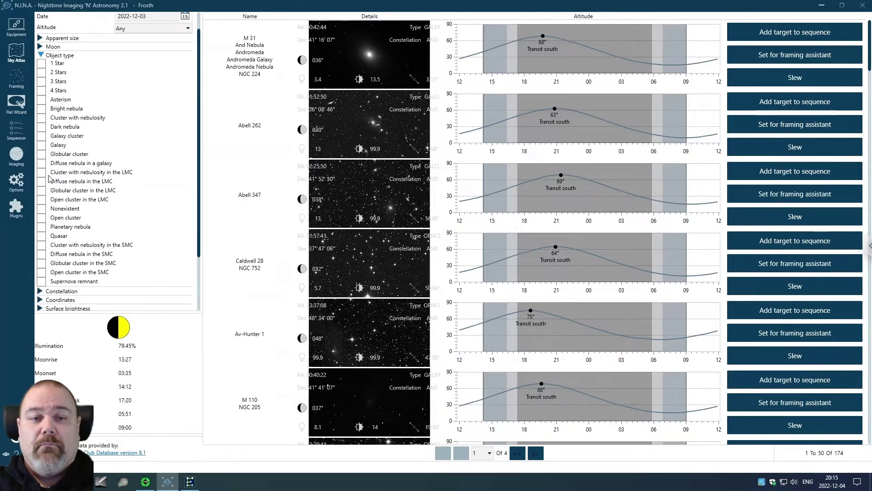
scroll(46, 136, "up", 3)
left_click(40, 77)
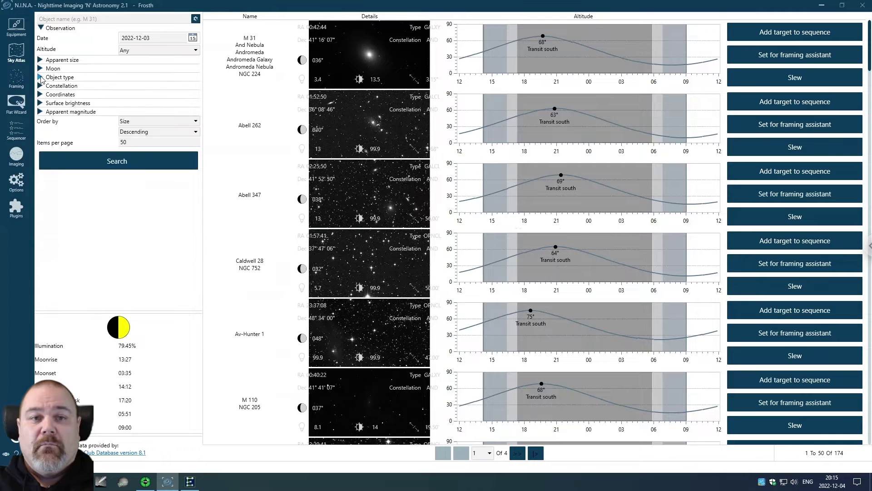
Clear the Andromeda constellation filter and collapse its section
left_click(41, 86)
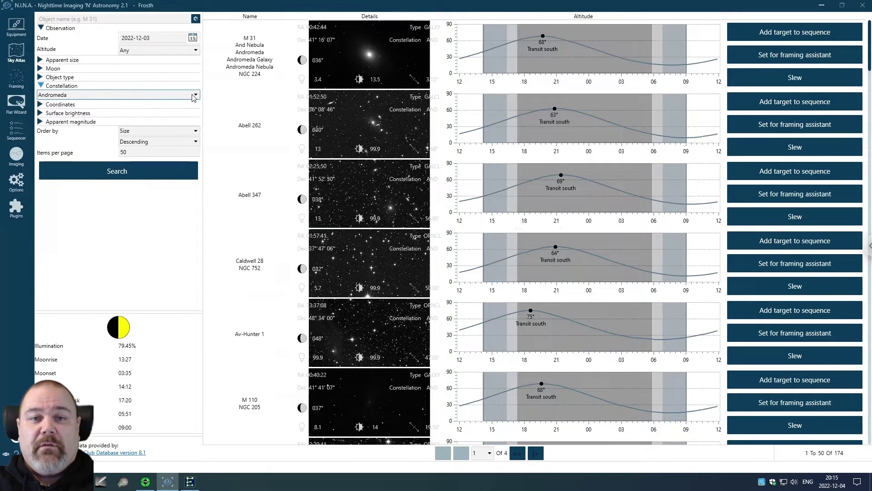
left_click(150, 95)
left_click(125, 110)
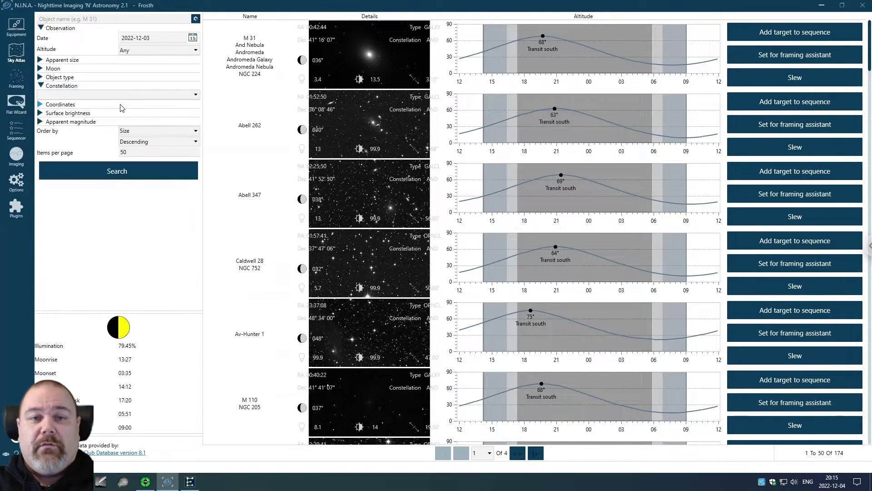
left_click(41, 86)
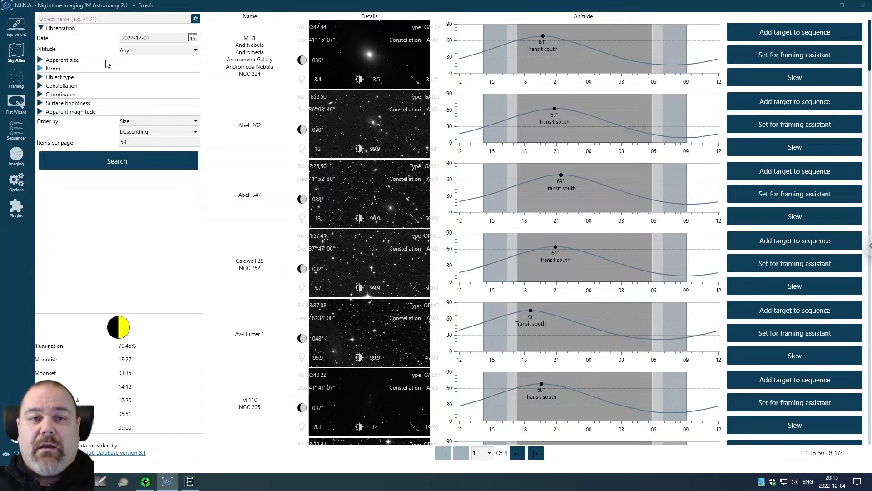
Open the framing assistant and choose NASA Sky Survey as the image source
left_click(390, 56)
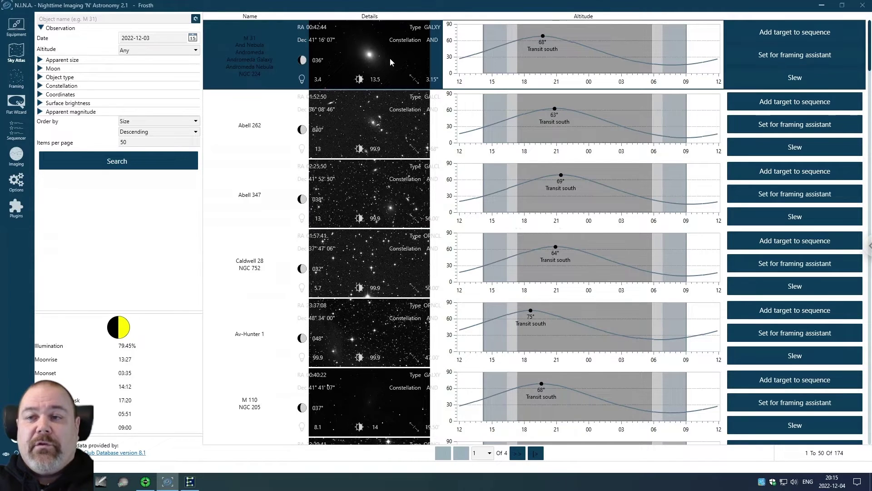
left_click(789, 55)
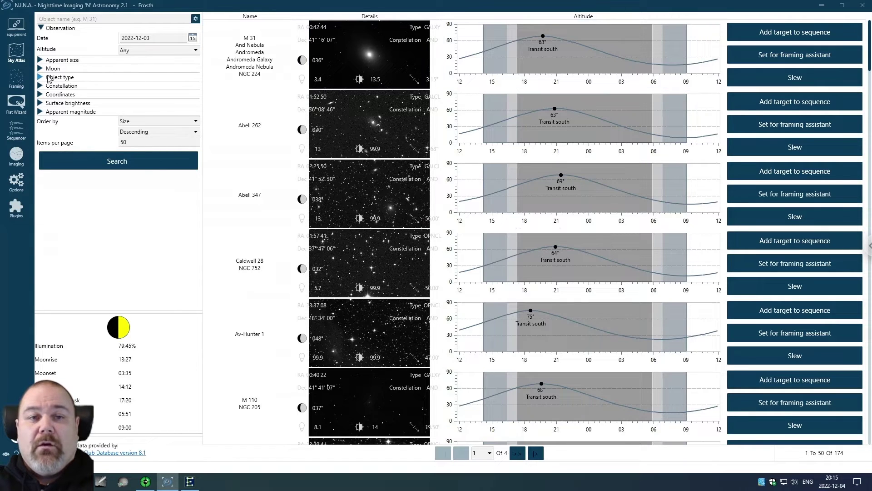
left_click(17, 80)
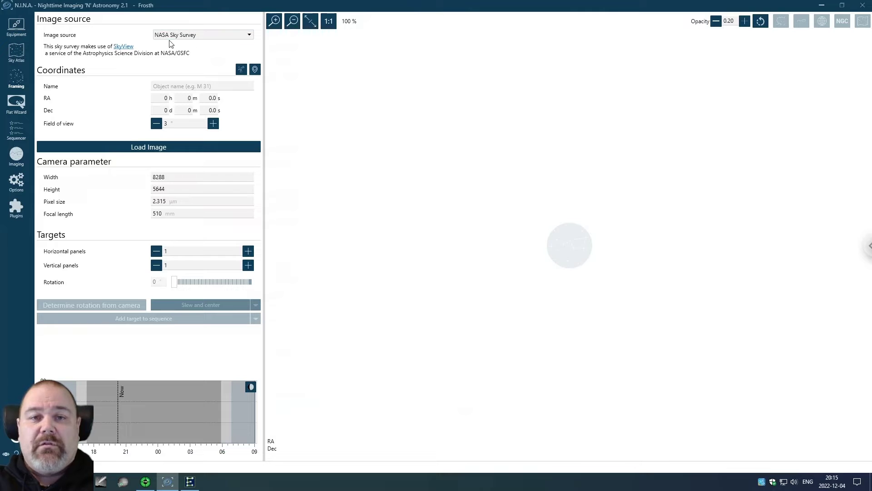
left_click(250, 36)
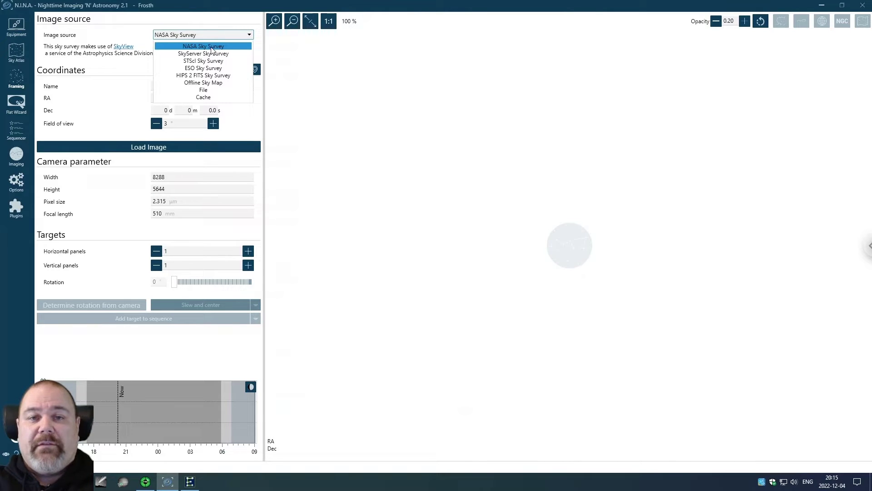
left_click(212, 47)
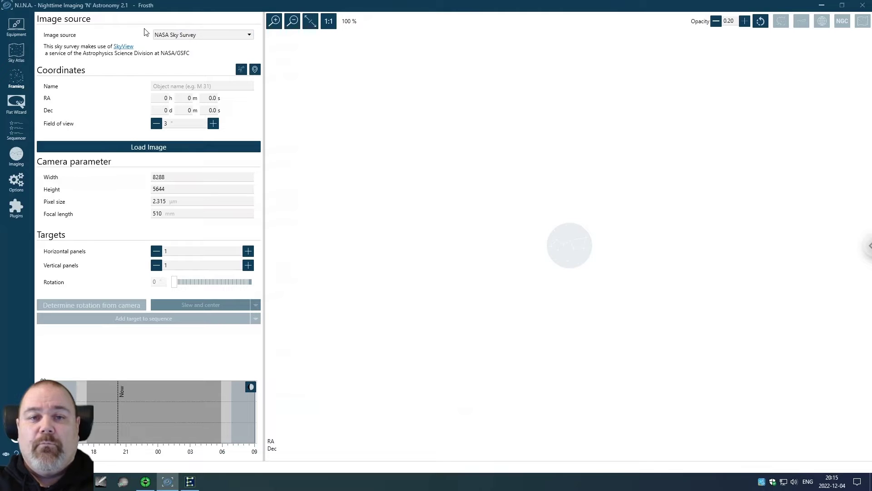
Look up M 31 as the framing target, accept the matching suggestion and load its sky survey image
left_click(194, 87)
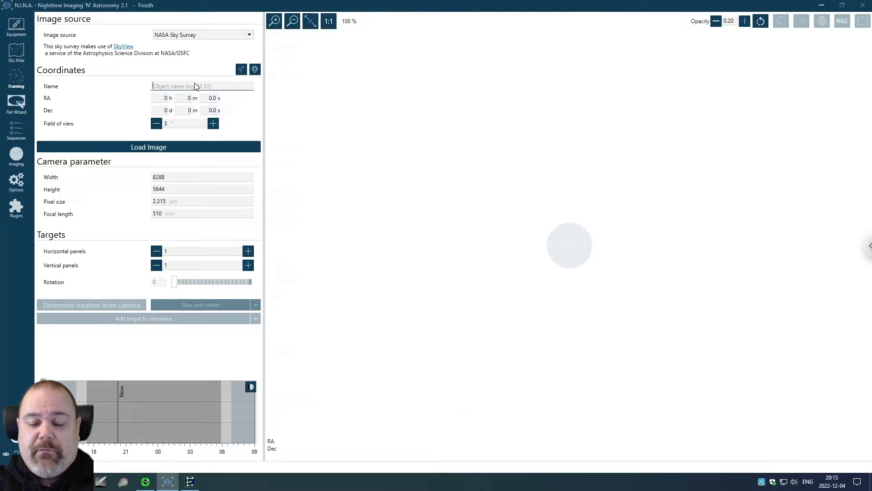
type("m 31")
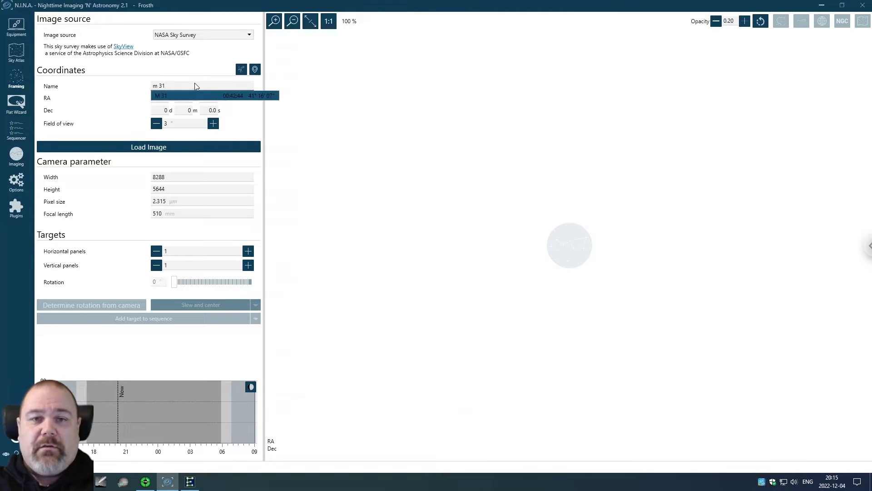
left_click(159, 97)
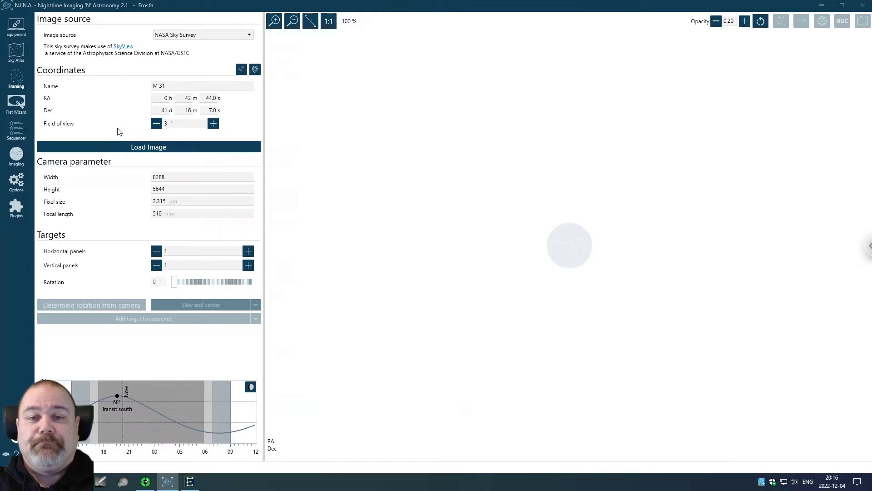
left_click(154, 148)
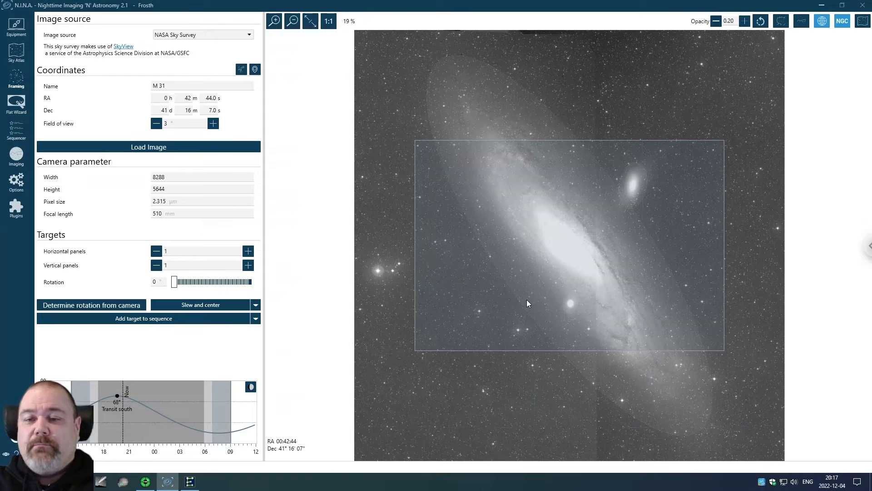
Shift the camera frame over the galaxy so its centre is about RA 0h 42m 51s, Dec 41° 19' 32"
left_click_drag(578, 228, 574, 227)
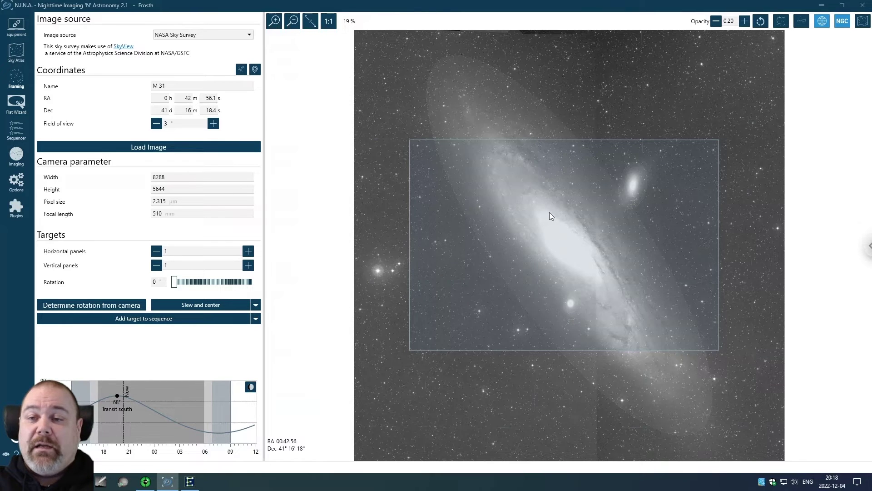
left_click_drag(549, 212, 530, 227)
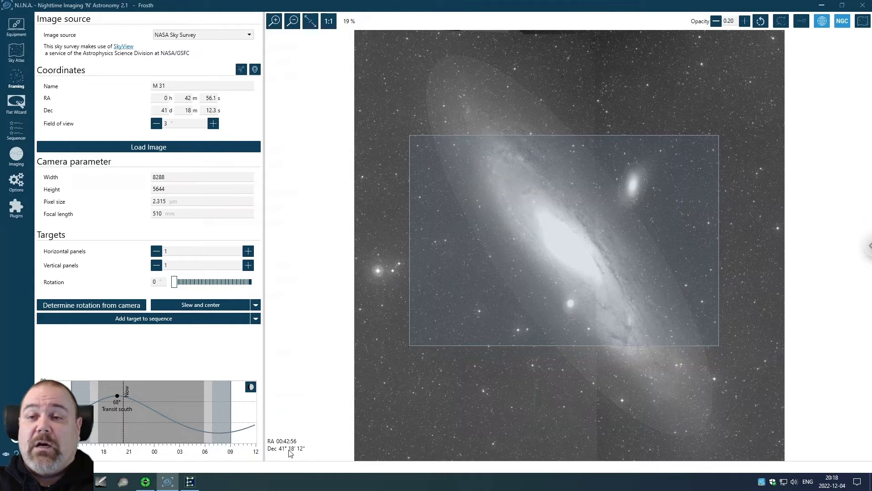
mouse_move(577, 252)
left_mouse_down()
mouse_move(572, 246)
mouse_move(585, 249)
left_mouse_up()
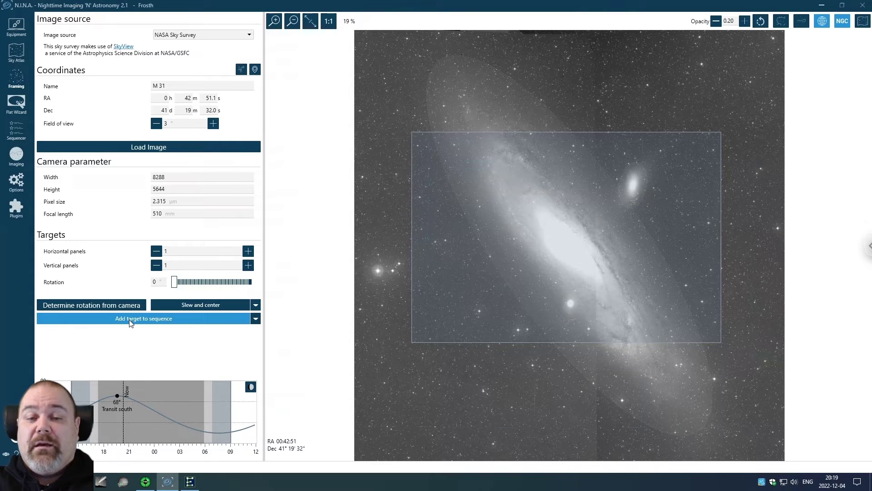
Add the framed M 31 target to the Simple Sequencer
left_click(155, 321)
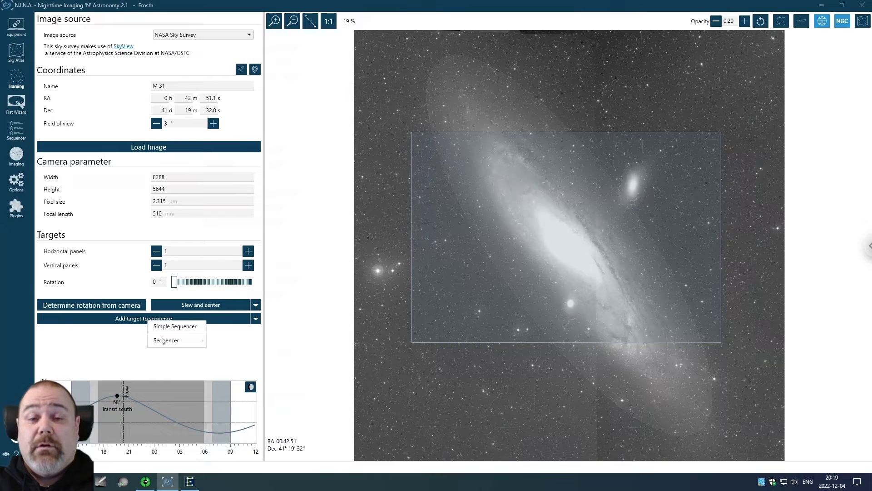
mouse_move(167, 346)
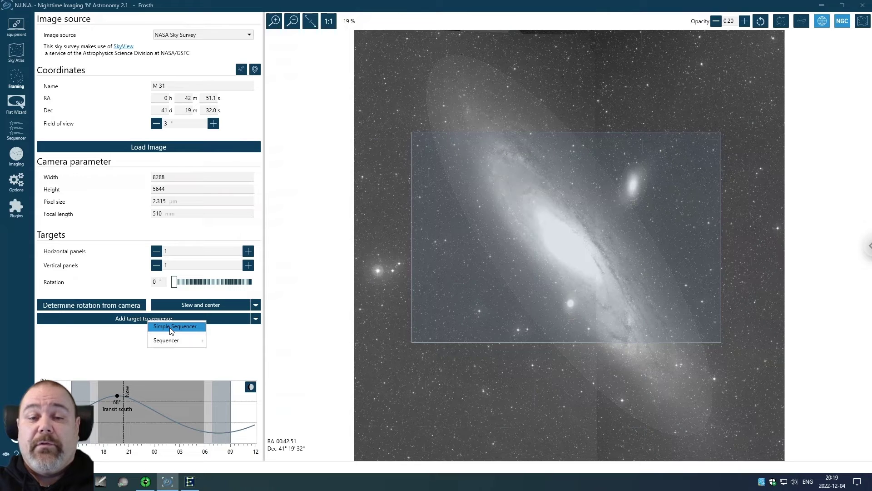
left_click(166, 328)
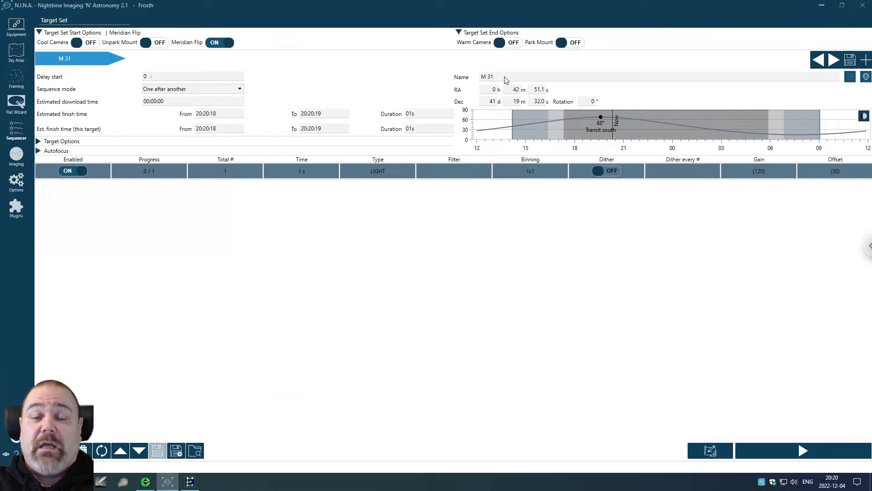
Rename the sequence target as Andromeda Galaxy
left_click(518, 81)
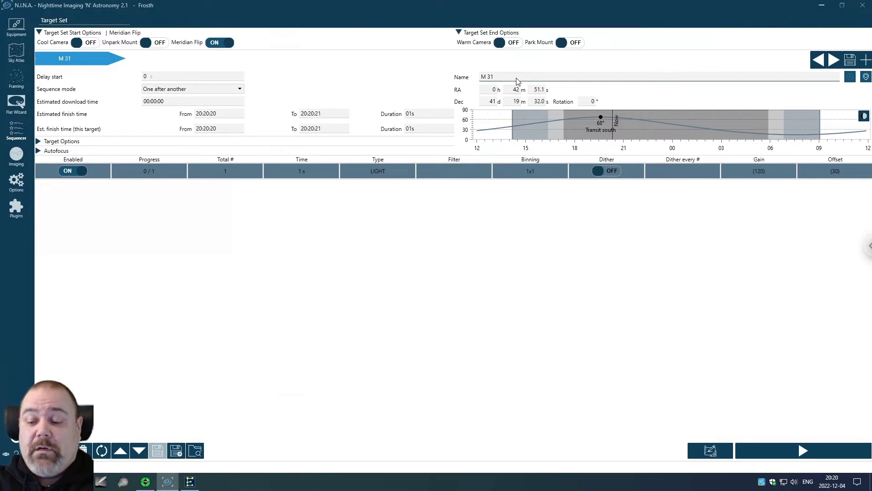
key("BackSpace")
key("BackSpace")
key("BackSpace")
key("BackSpace")
type("Andro")
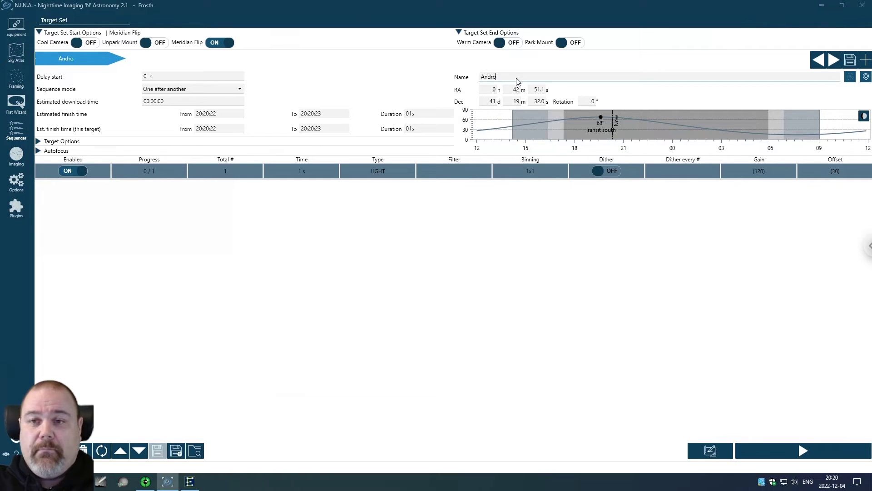
type("meda Gala")
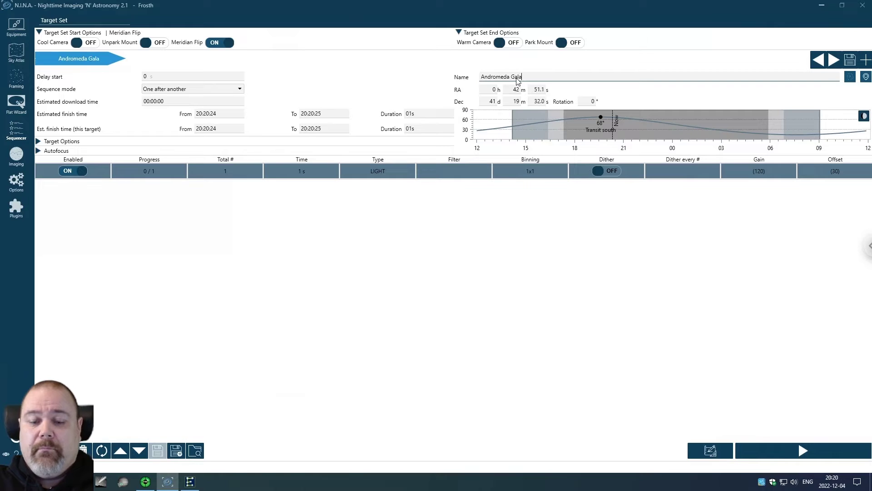
type("xy")
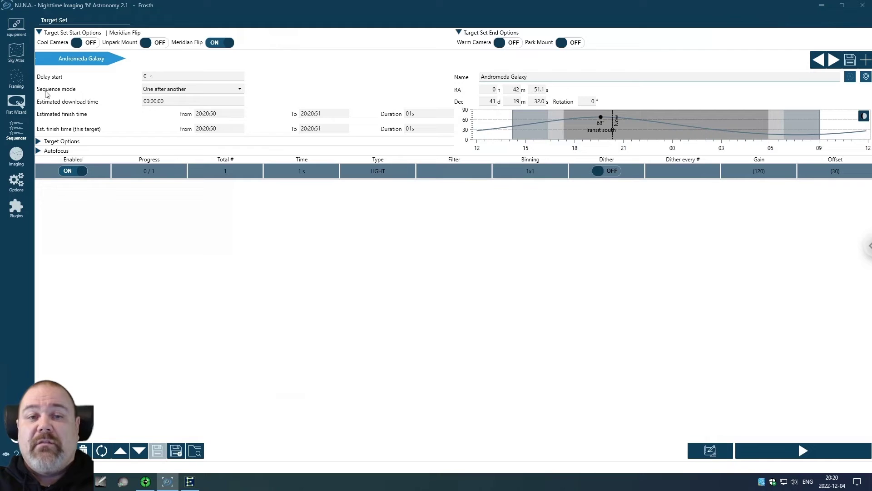
Try out the Cool Camera and Unpark Mount start options, switching each on and back off
left_click(90, 43)
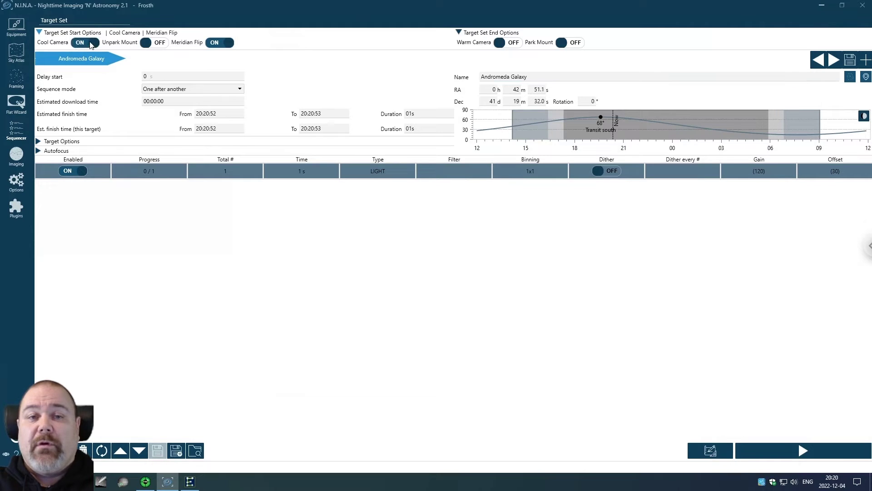
left_click(90, 43)
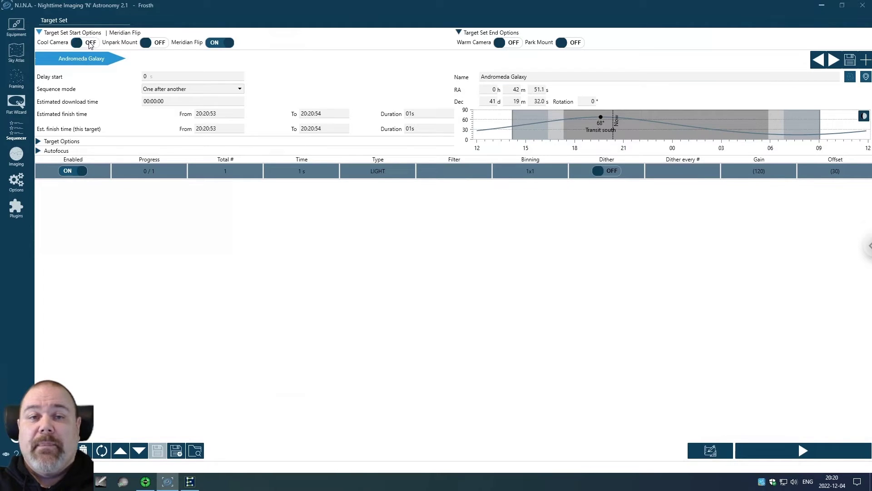
left_click(160, 46)
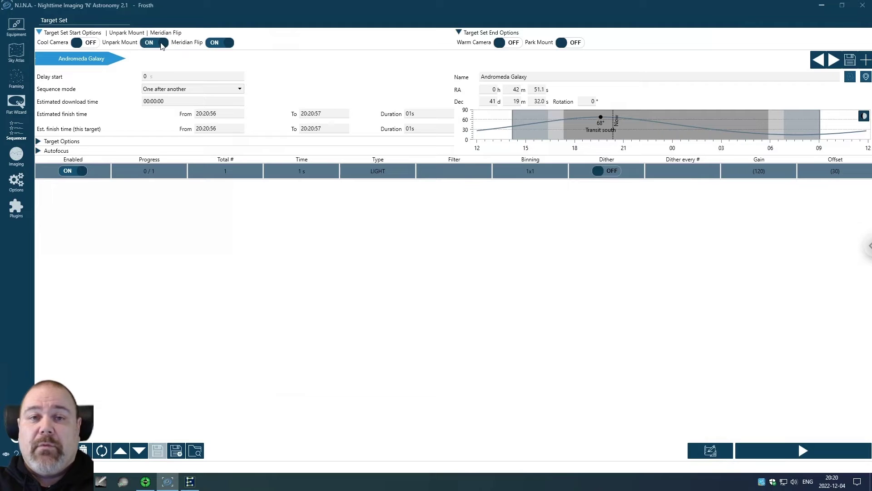
left_click(162, 45)
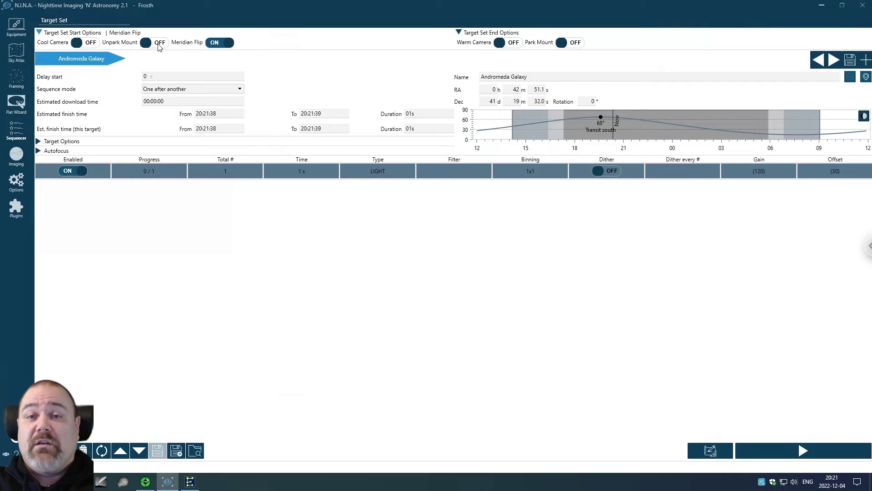
Switch to the EQMOD mount window, expand its settings to view the park status and park modes, and minimize it
left_click(193, 483)
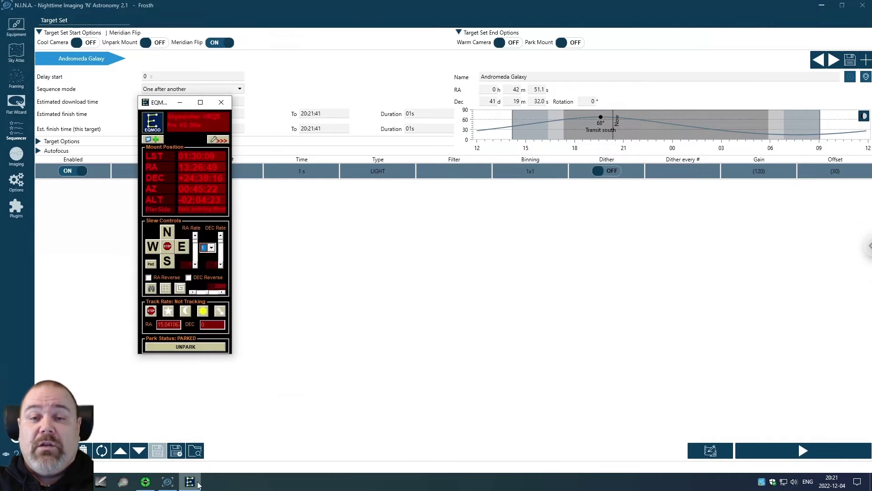
left_click(218, 139)
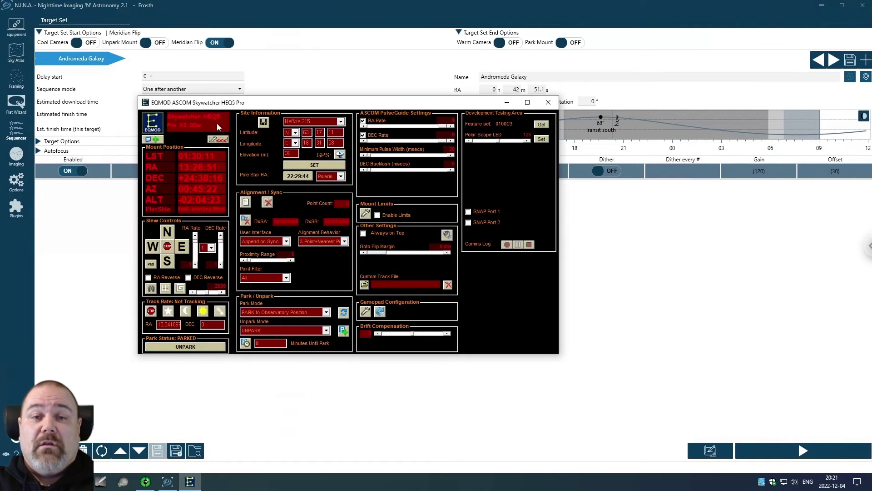
left_click_drag(300, 103, 344, 111)
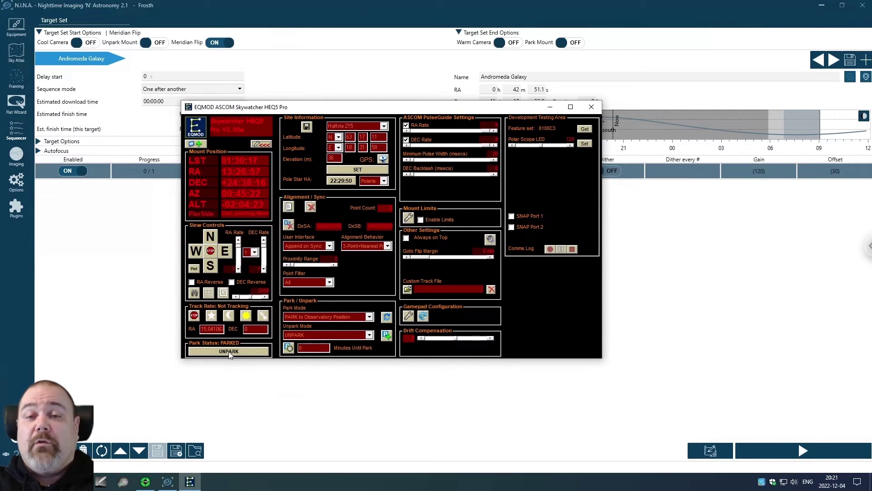
left_click(549, 107)
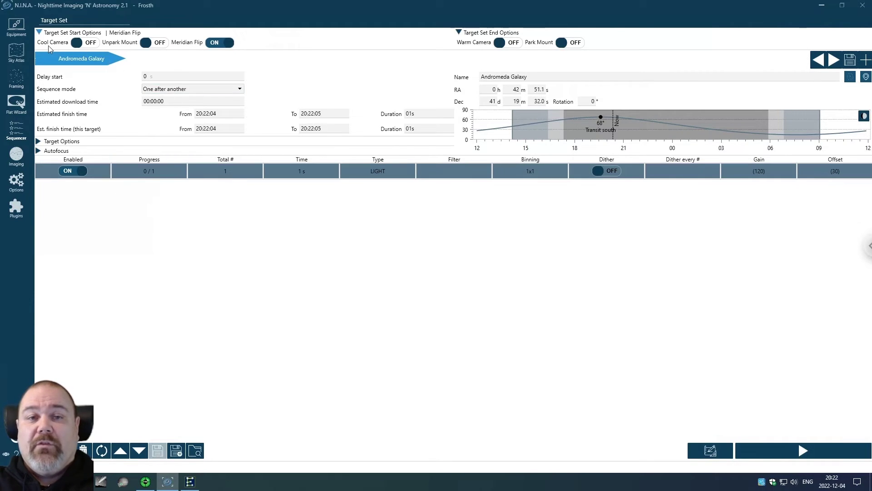
Enable Slew to target, Center target and Start guiding in the Andromeda Galaxy target options
left_click(40, 142)
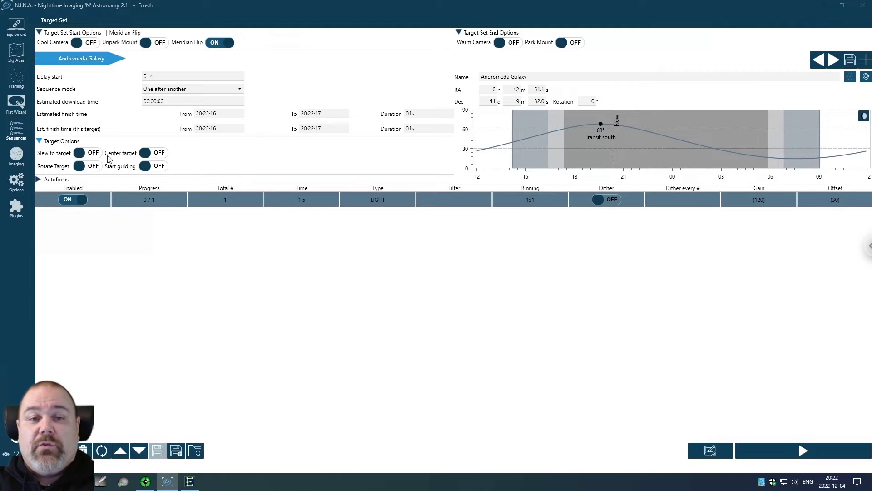
left_click(94, 154)
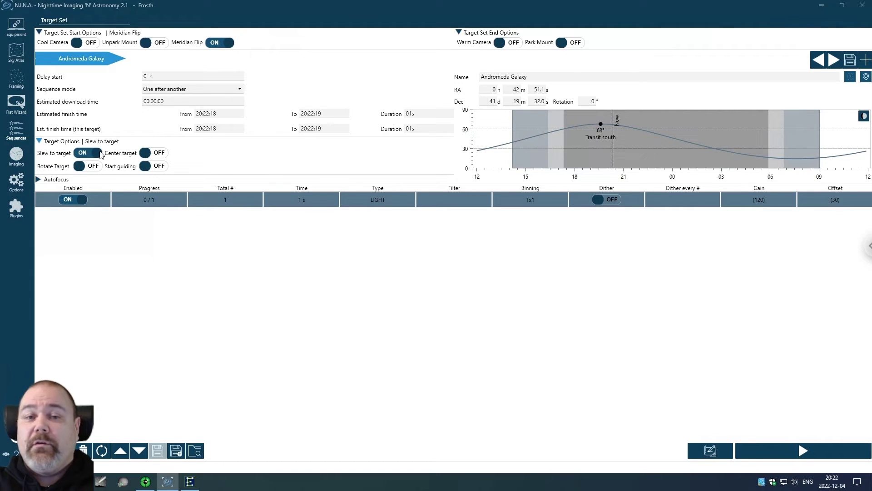
left_click(159, 155)
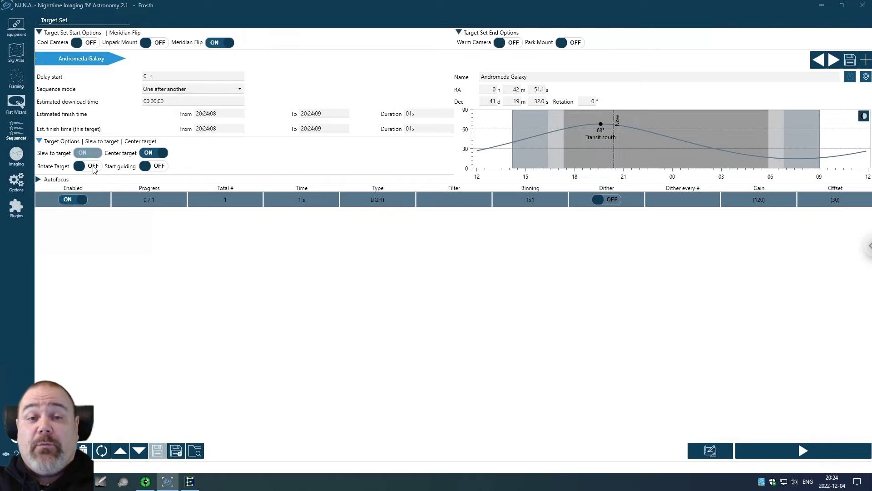
left_click(146, 167)
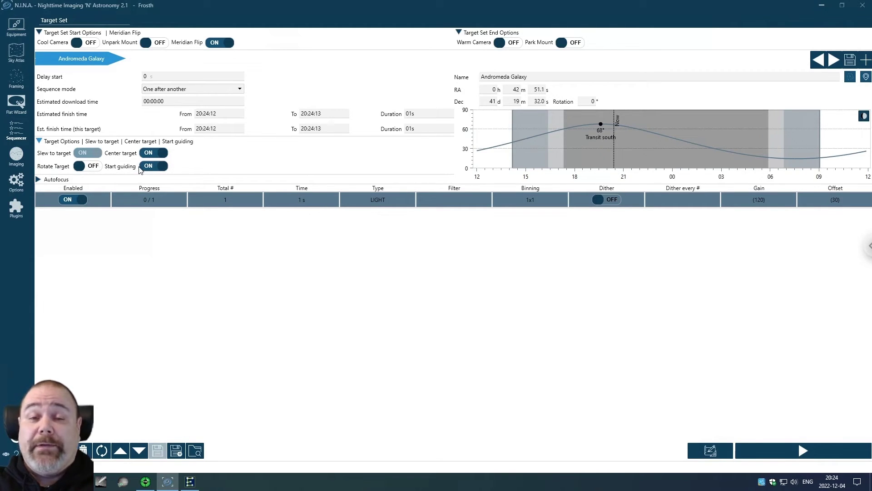
left_click(146, 483)
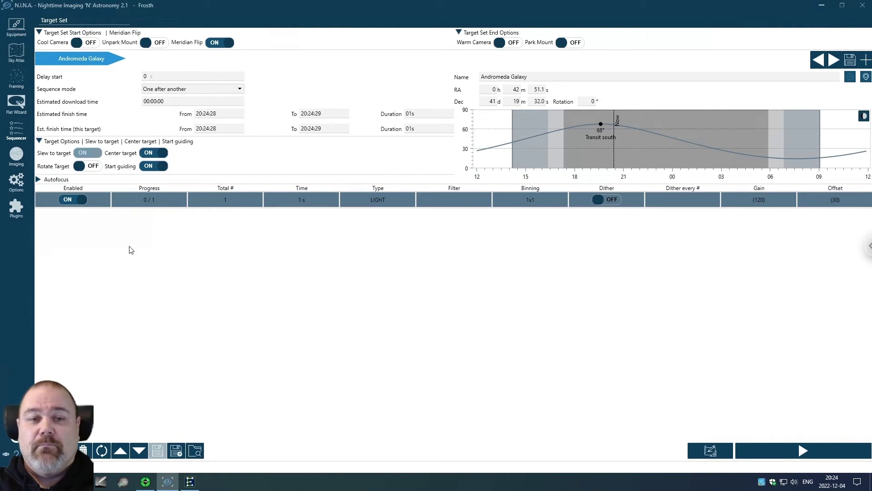
Enable autofocus on start and on filter change for the Andromeda Galaxy target
left_click(40, 179)
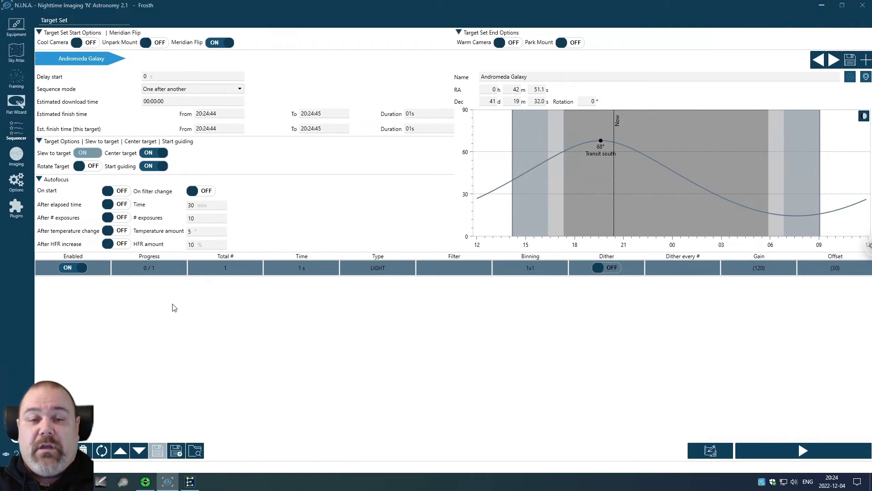
left_click(122, 193)
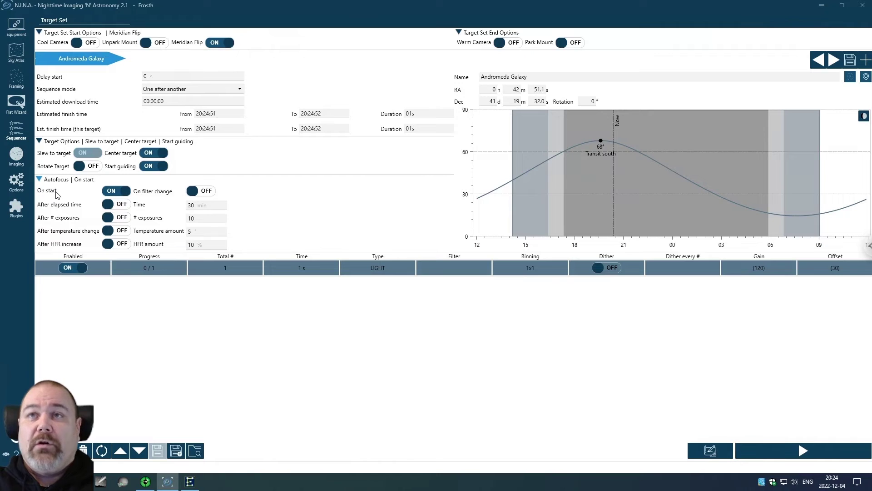
left_click(207, 193)
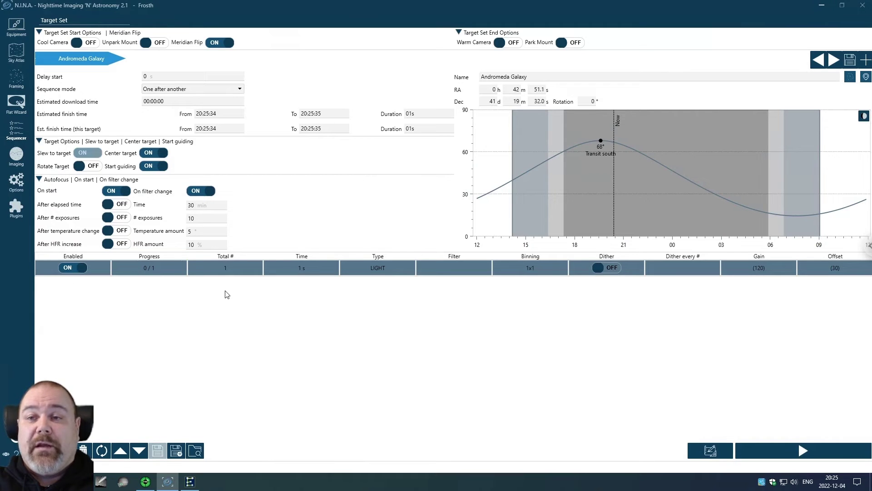
Try out the After temperature change autofocus option, switching it on and back off
left_click(121, 231)
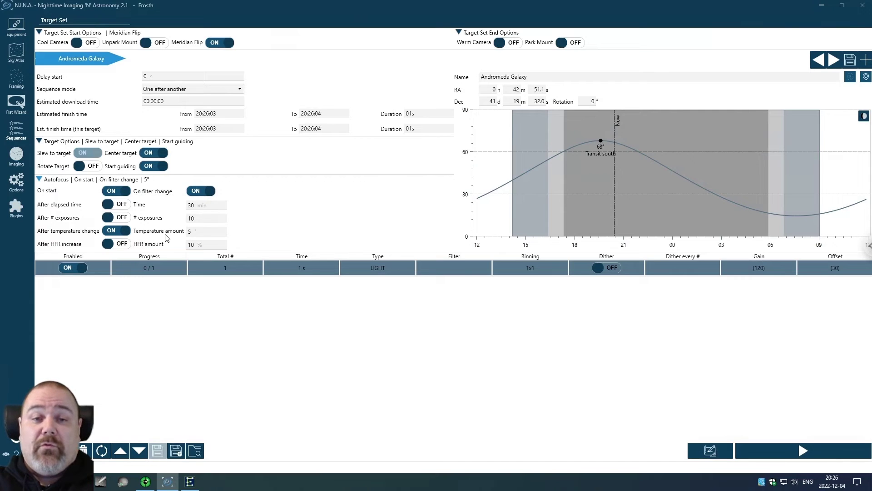
left_click(126, 233)
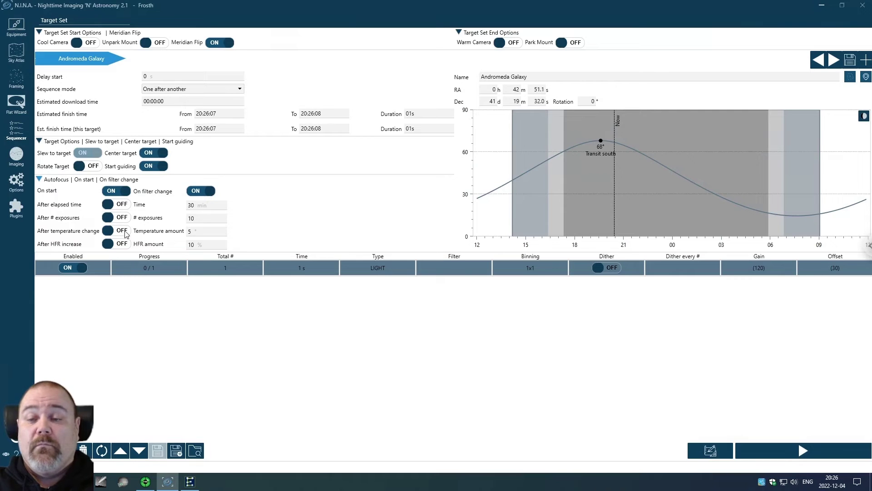
Collapse the Autofocus and Target Options sections and set the light frame's exposure time to 300 s
left_click(40, 179)
left_click(39, 141)
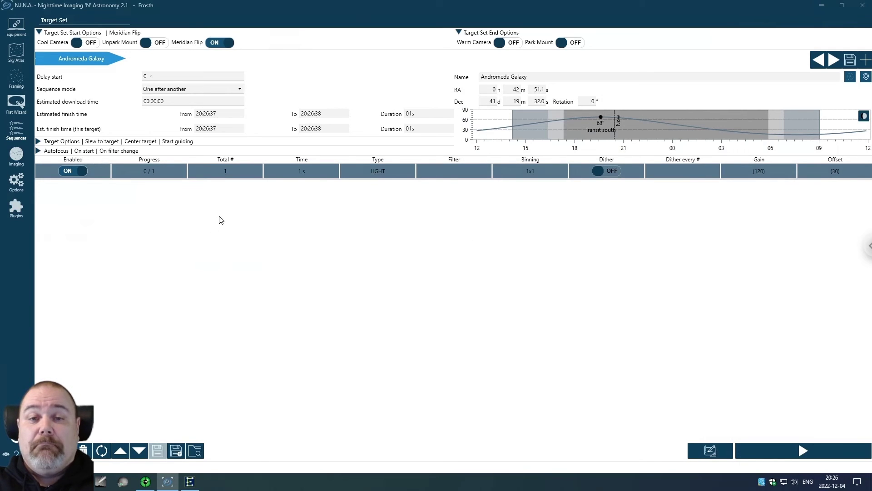
left_click(319, 170)
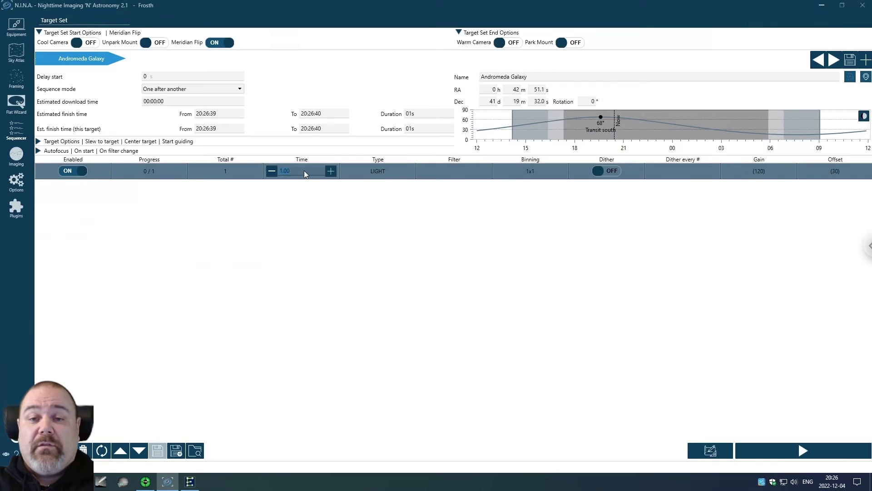
type("300")
key("Return")
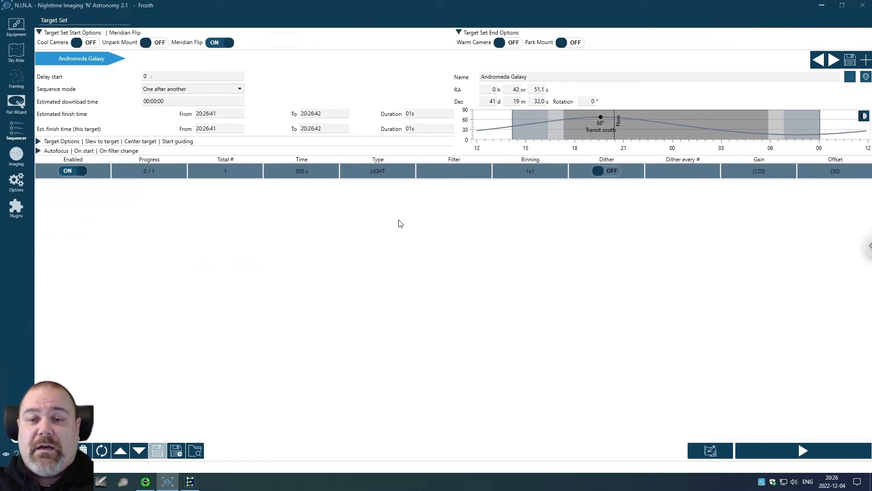
Assign the HA filter to the 300 s light exposure row
left_click(456, 169)
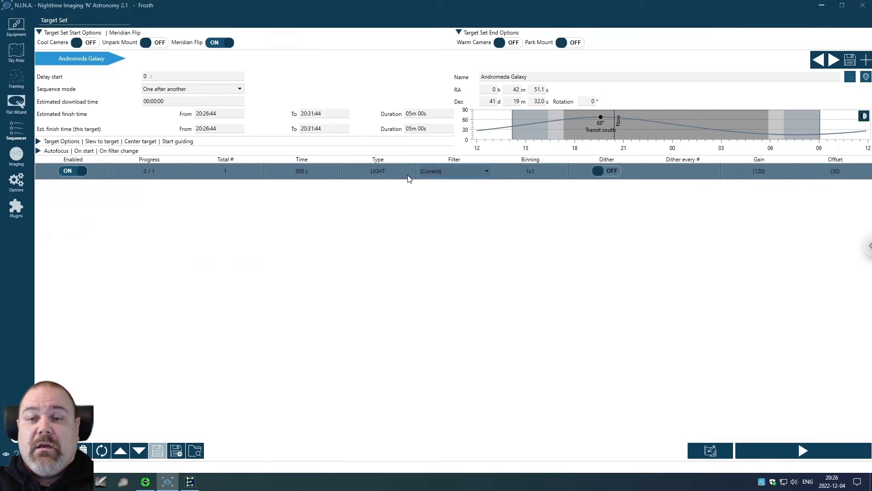
left_click(486, 171)
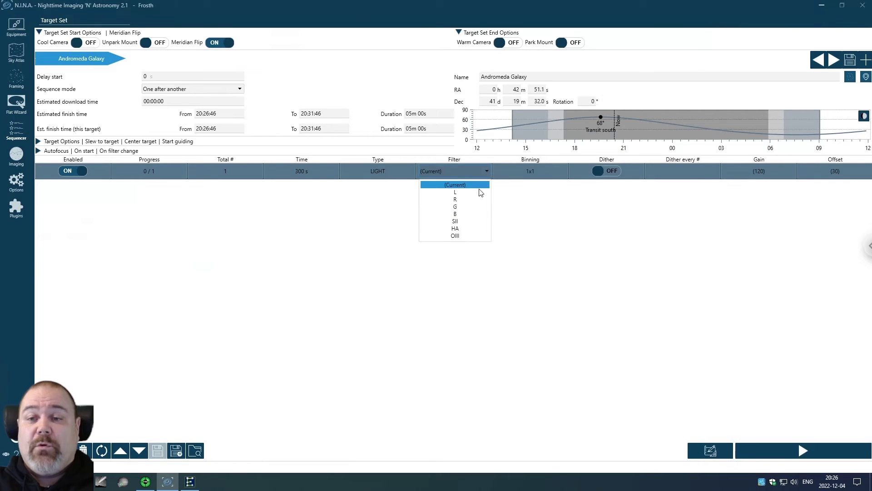
left_click(466, 228)
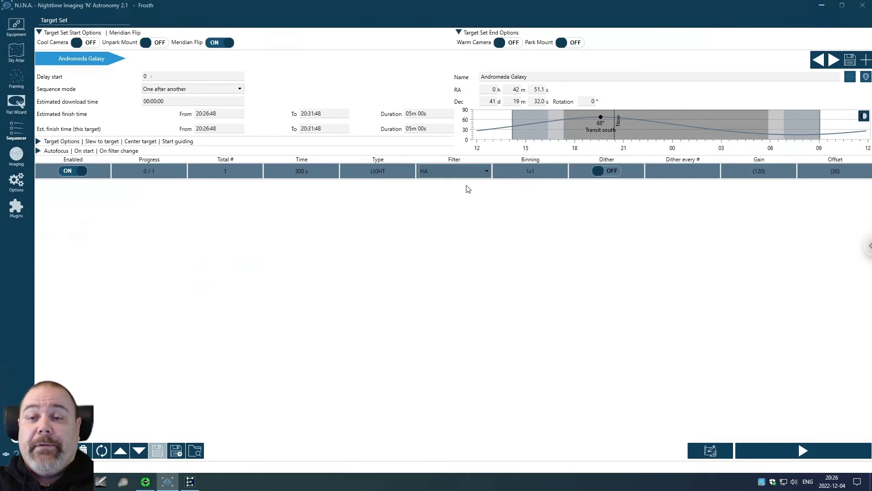
left_click(441, 241)
Set the HA exposure row's binning to 2x2 and enable dithering for it
left_click(551, 170)
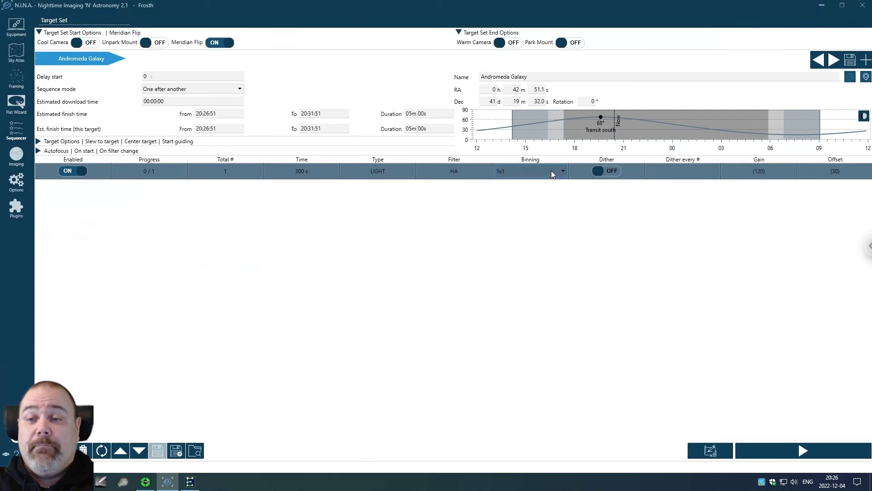
left_click(562, 172)
left_click(550, 192)
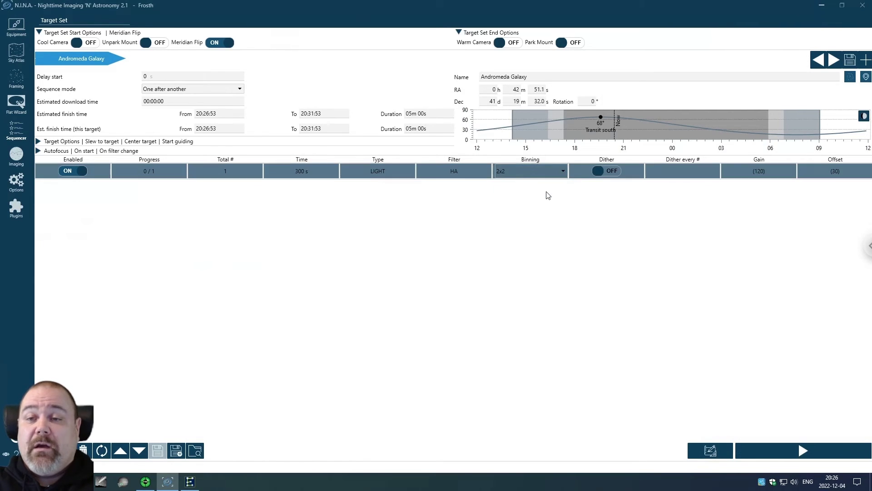
left_click(610, 171)
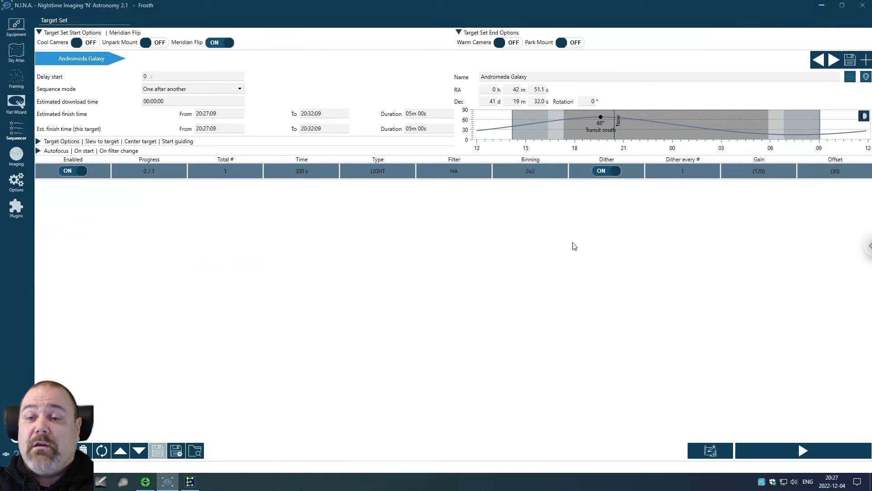
Set the HA row's total number of exposures to 30 and add two more exposure rows with the same settings
left_click(232, 173)
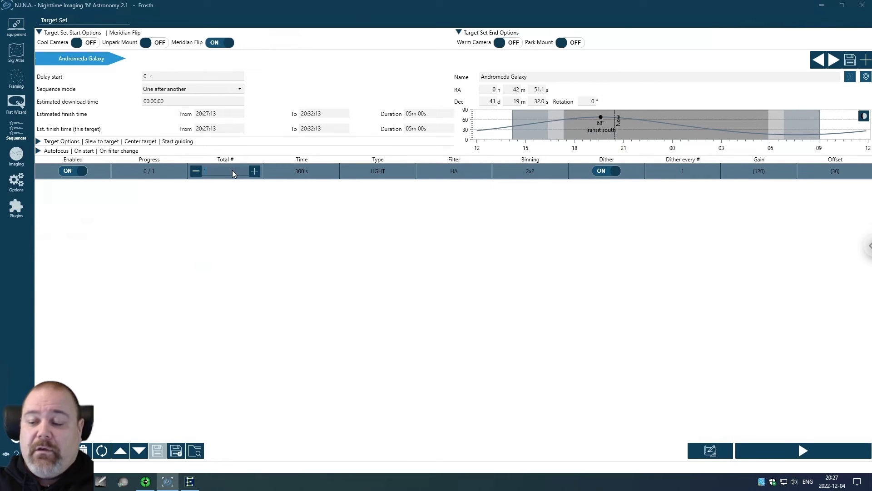
left_click(311, 231)
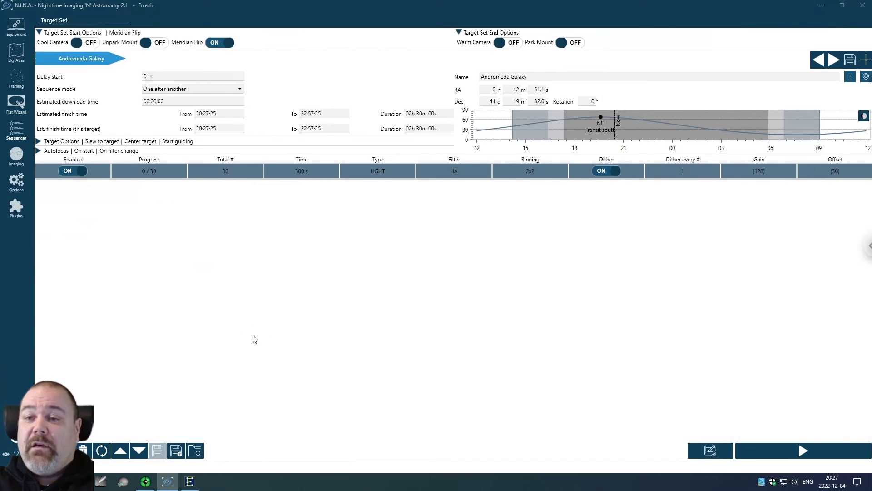
left_click(45, 450)
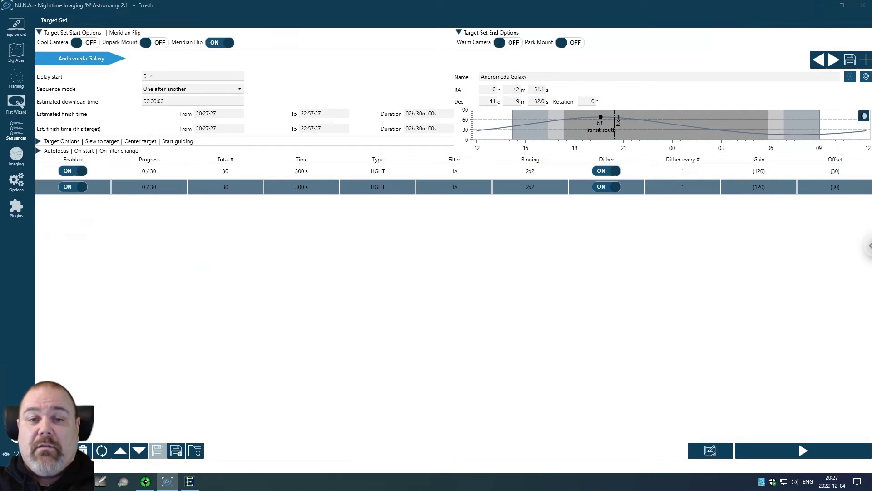
left_click(46, 450)
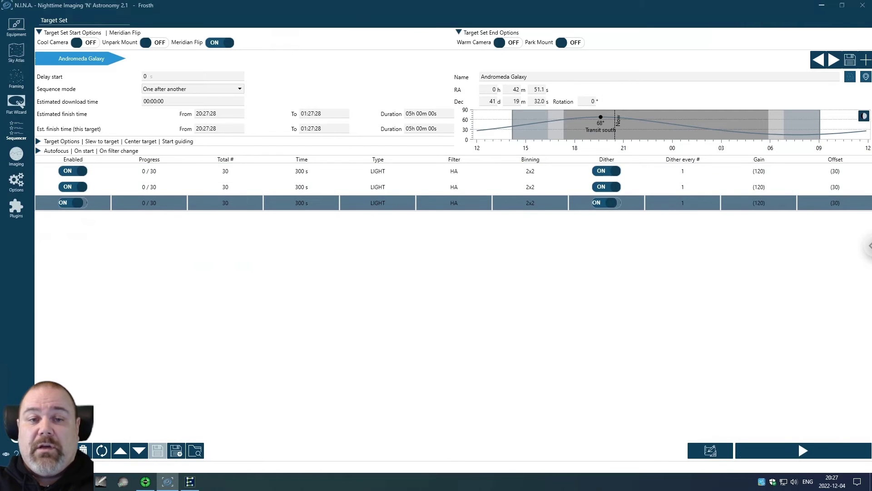
Change the filter of the second exposure row to OIII
left_click(470, 186)
left_click(486, 187)
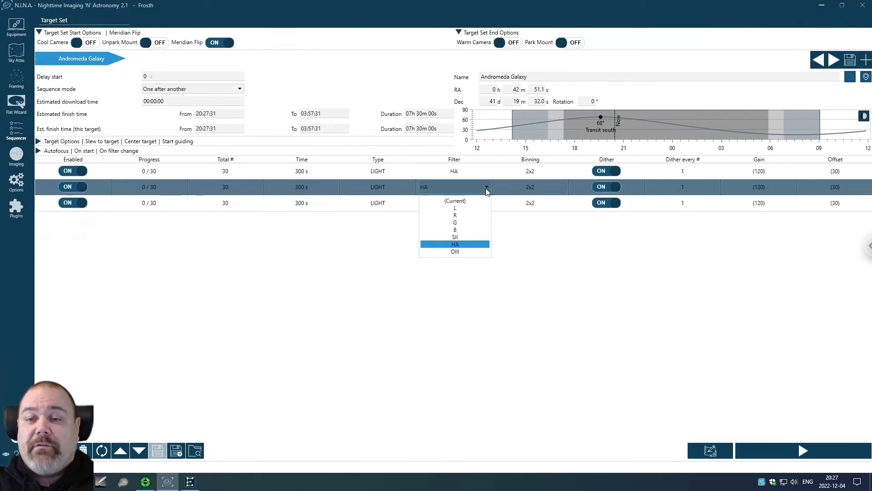
left_click(462, 251)
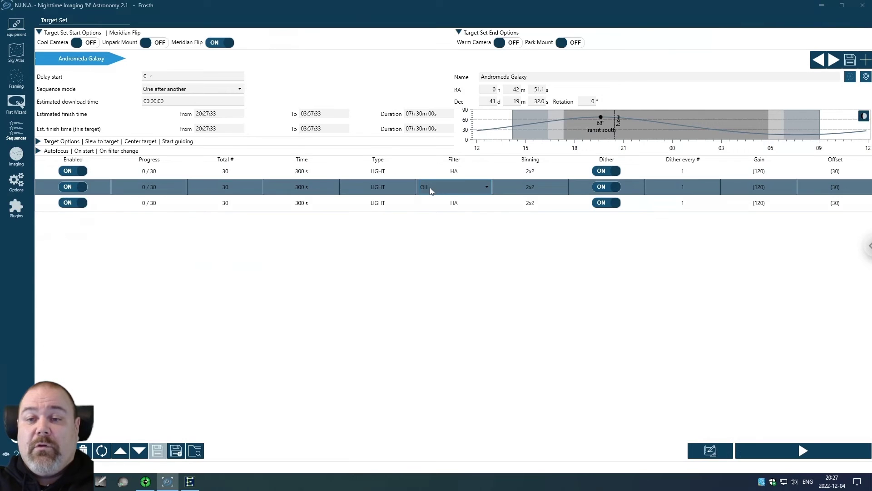
Change the filter of the third exposure row to SII
left_click(476, 203)
left_click(487, 204)
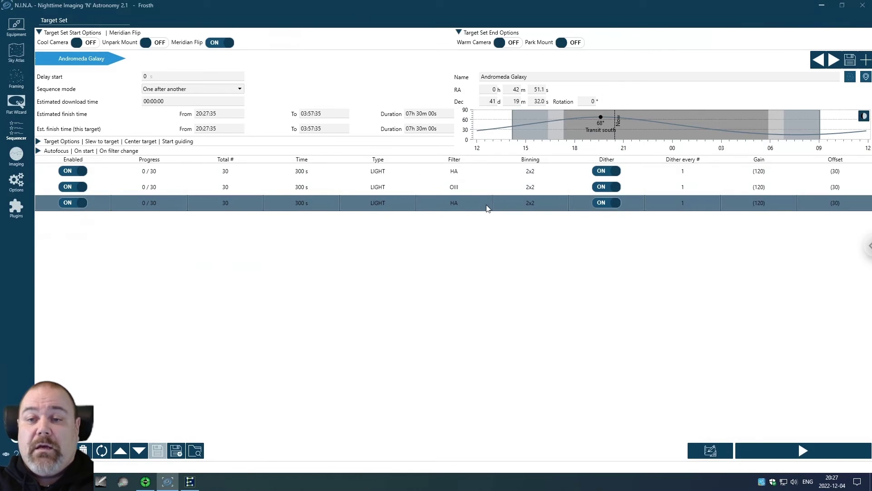
left_click(488, 203)
left_click(465, 254)
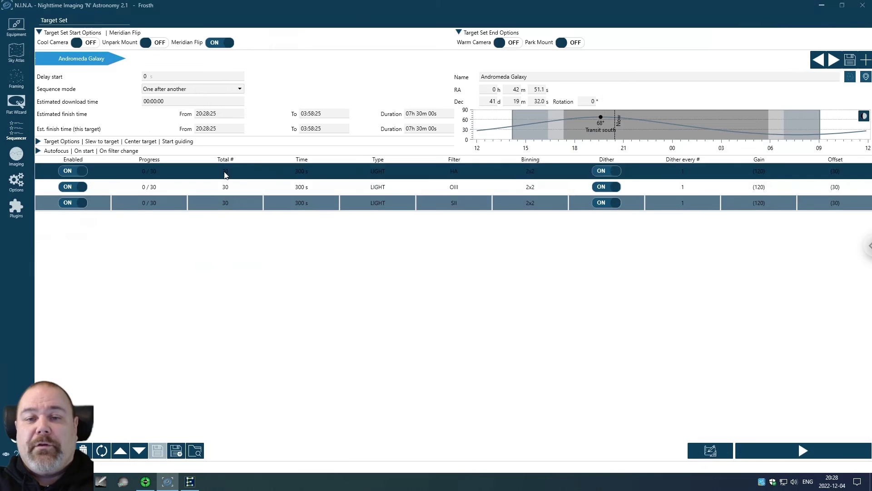
Switch to the Protect live view in the browser to check the telescope in the observatory, and minimize the window
mouse_move(101, 60)
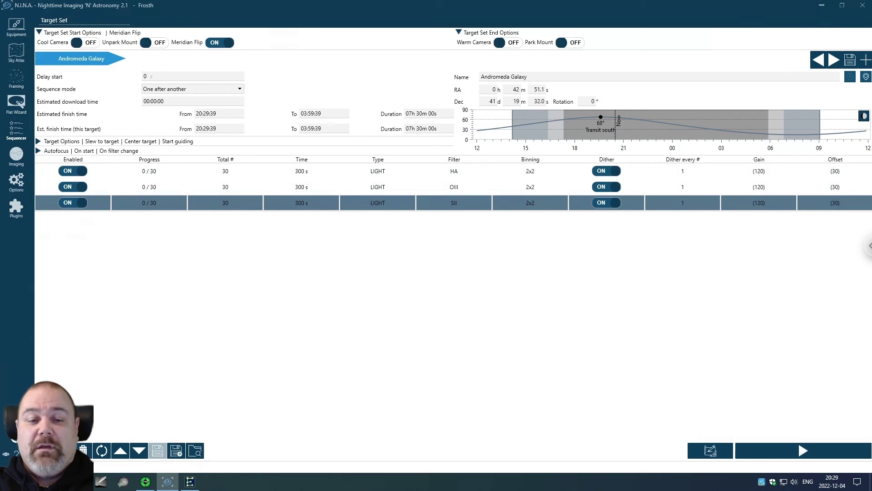
left_click(79, 482)
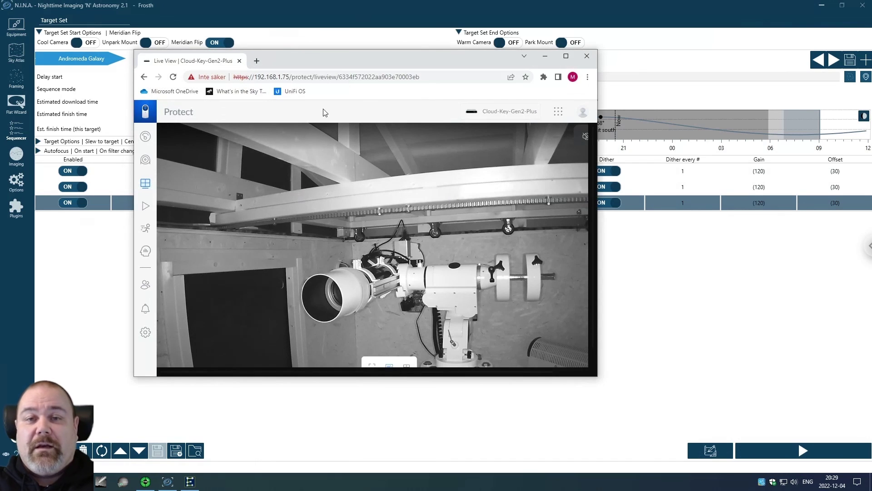
left_click_drag(359, 54, 398, 62)
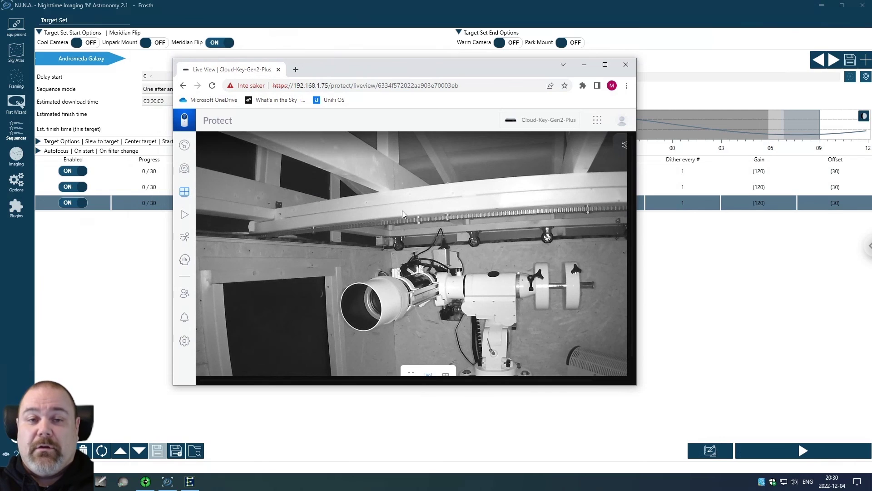
left_click(585, 67)
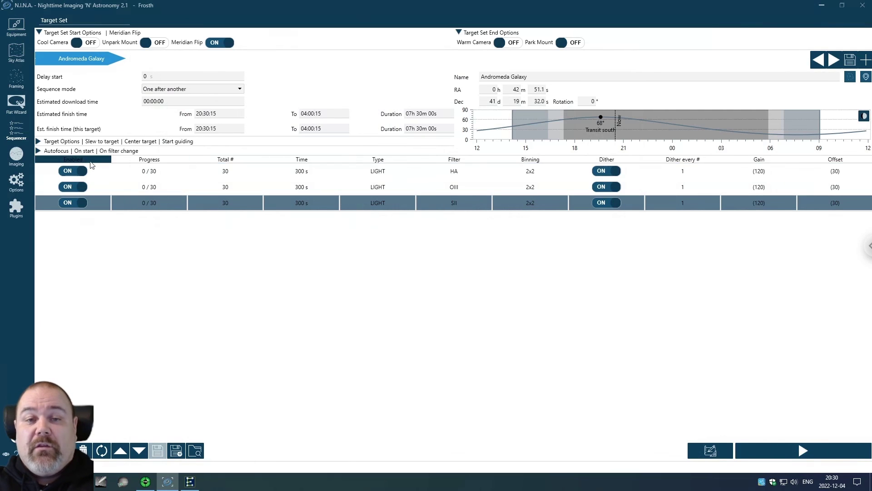
mouse_move(79, 57)
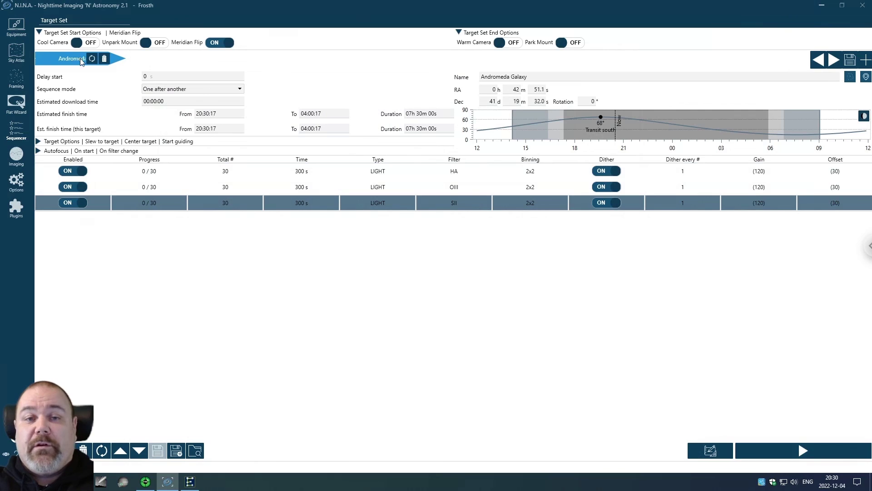